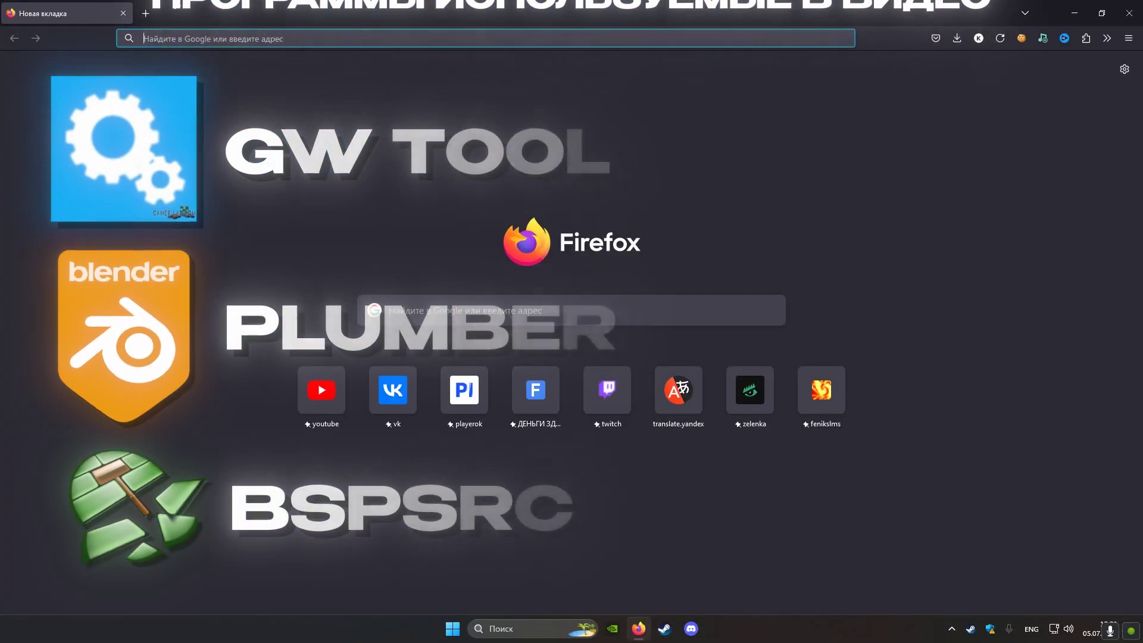
Download plumber-v1.0.2-Windows-X64.zip from the lasa01/Plumber releases page into Downloads
{"action": "type", "text": "Plumber?tab=readme-ov-file"}
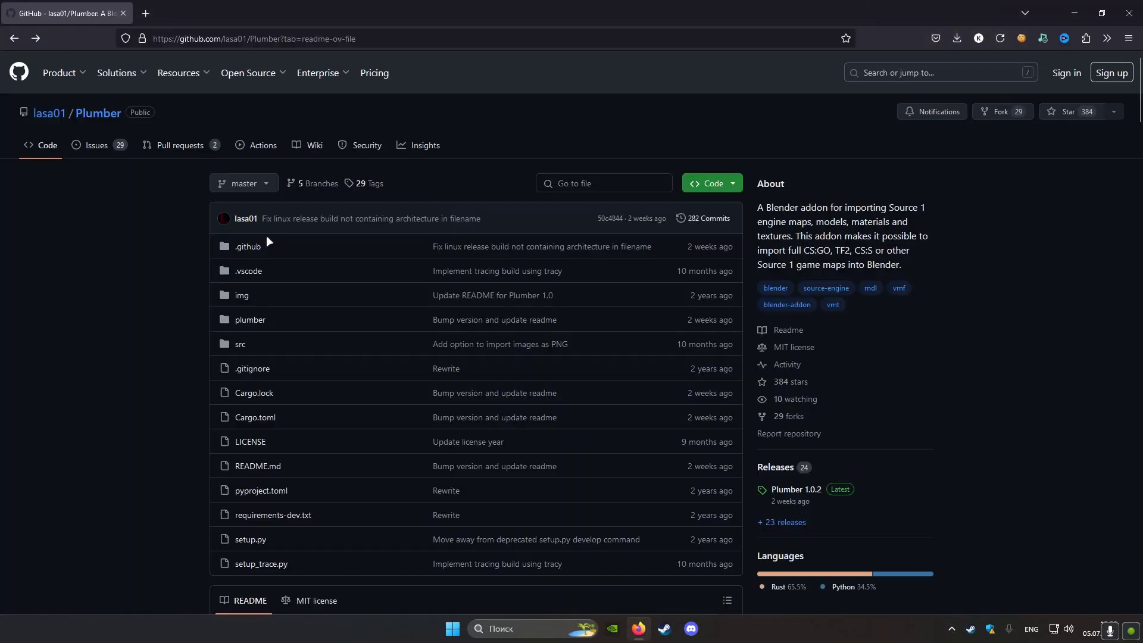
{"action": "scroll", "coordinate": [156, 237], "scroll_direction": "down", "scroll_amount": 7}
{"action": "scroll", "coordinate": [156, 237], "scroll_direction": "down", "scroll_amount": 7}
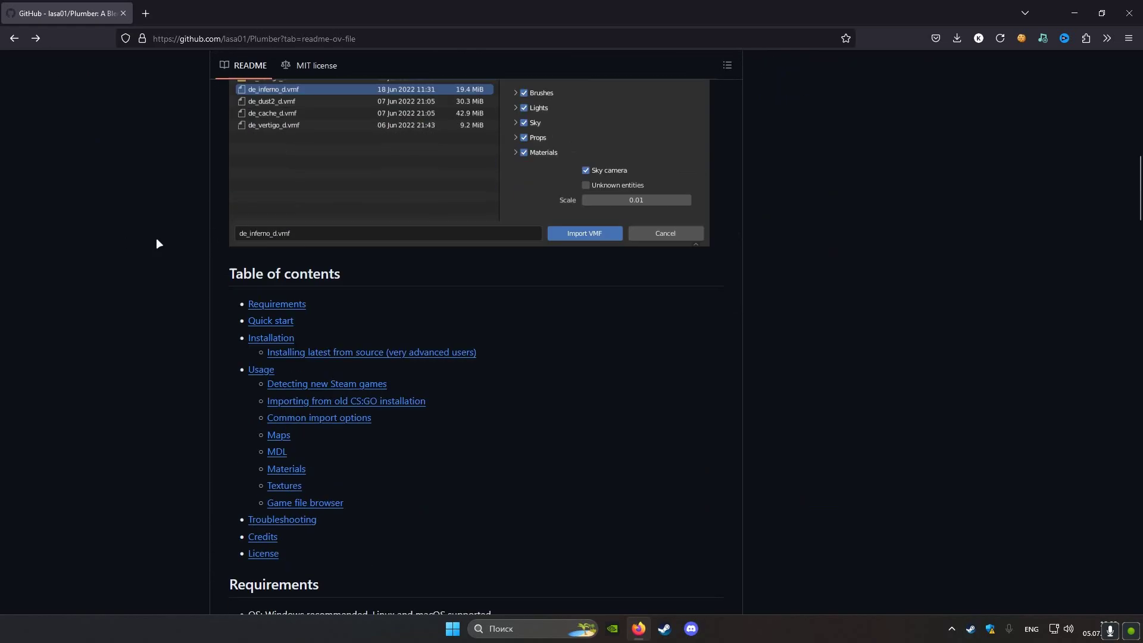
{"action": "scroll", "coordinate": [156, 237], "scroll_direction": "down", "scroll_amount": 8}
{"action": "scroll", "coordinate": [156, 238], "scroll_direction": "down", "scroll_amount": 1}
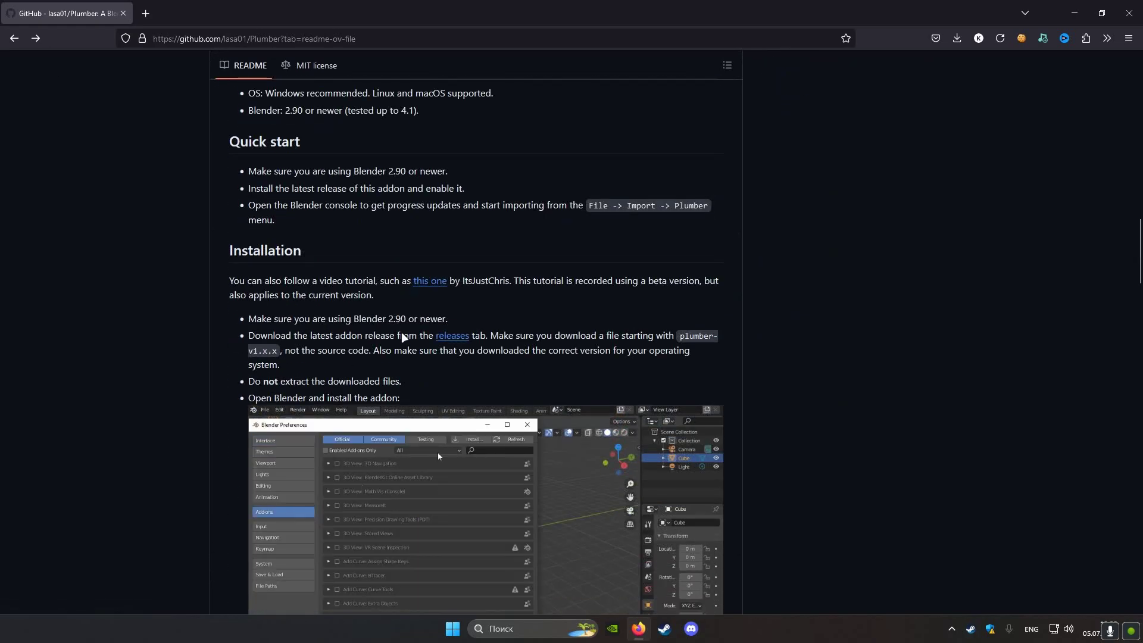
{"action": "left_click", "coordinate": [452, 336]}
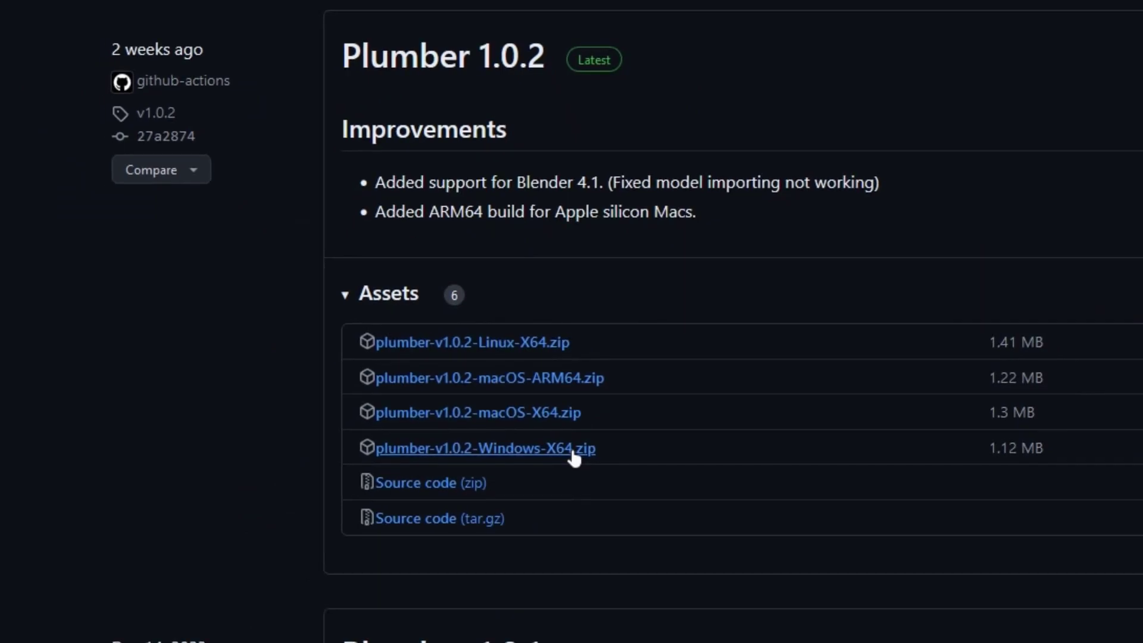
{"action": "left_click", "coordinate": [560, 449]}
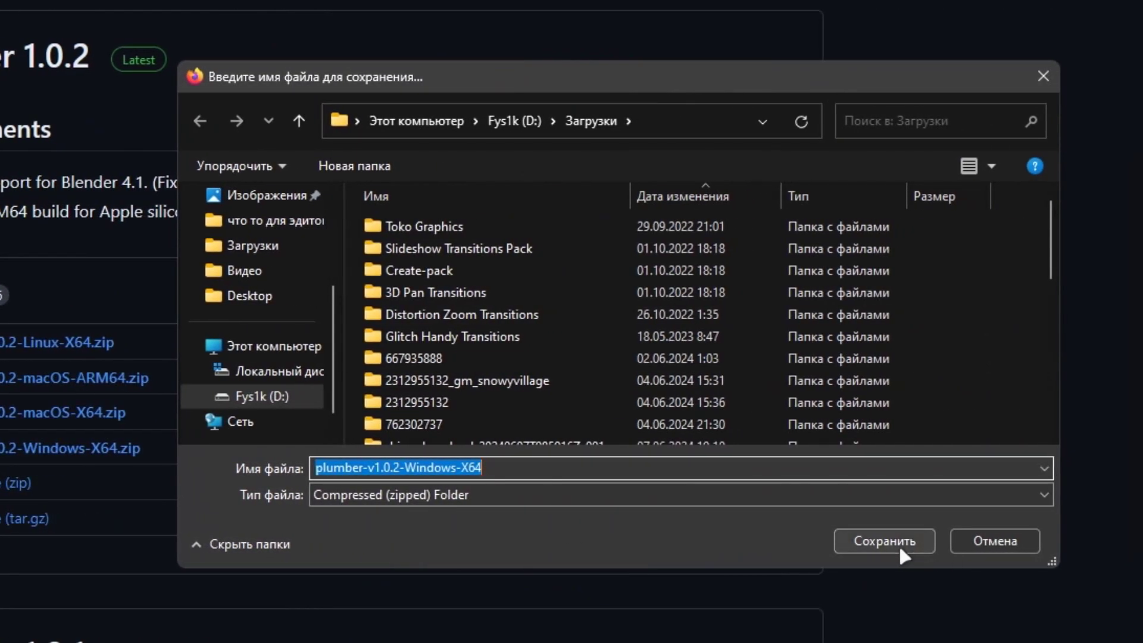
{"action": "left_click", "coordinate": [898, 544]}
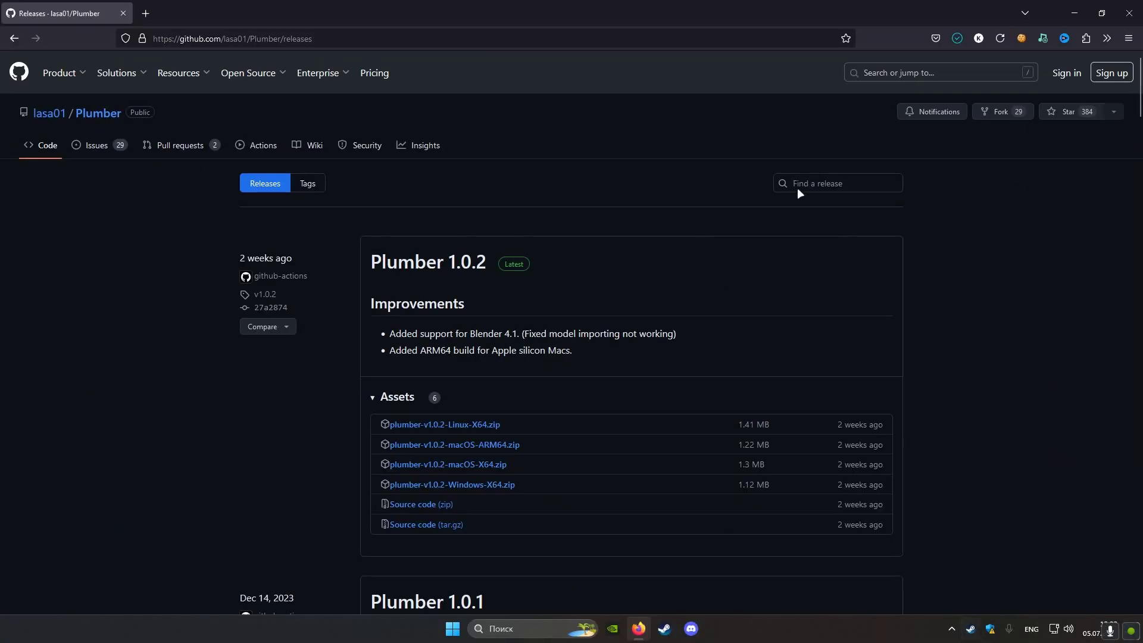
{"action": "left_click", "coordinate": [121, 12]}
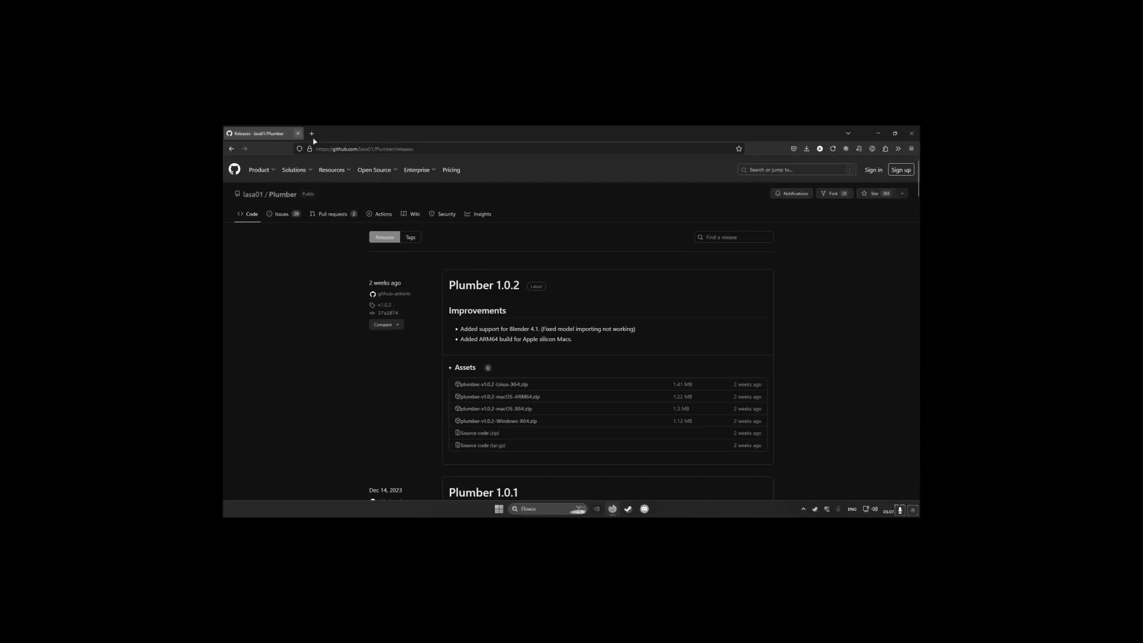
Find The Village: Part 1 [Horror] workshop page and copy its URL
{"action": "left_click", "coordinate": [312, 134]}
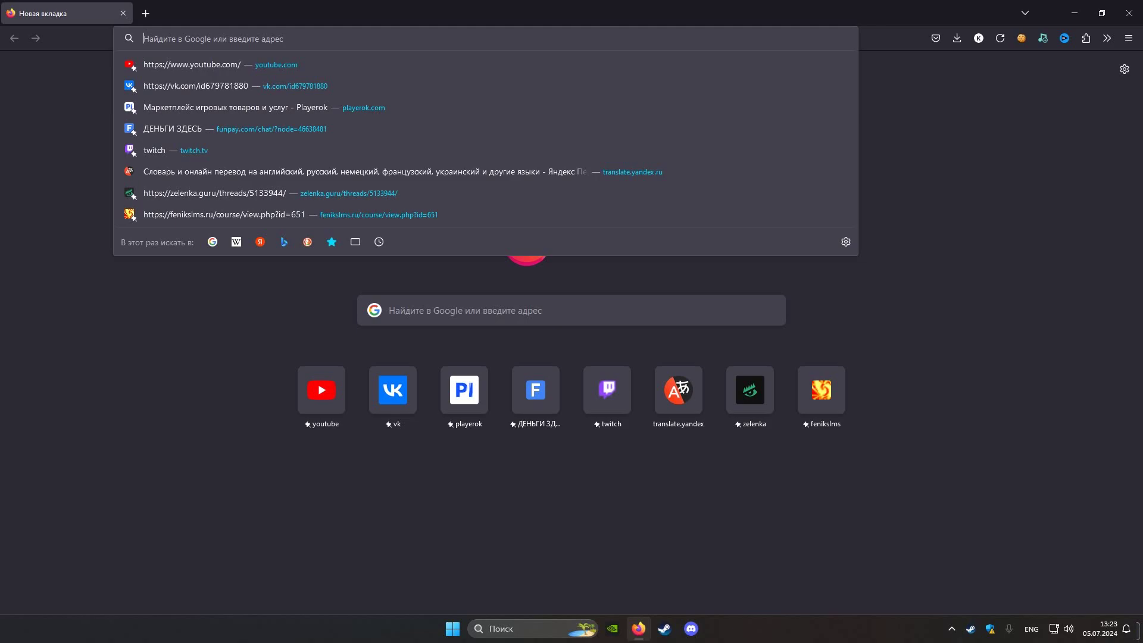
{"action": "type", "text": "The Village"}
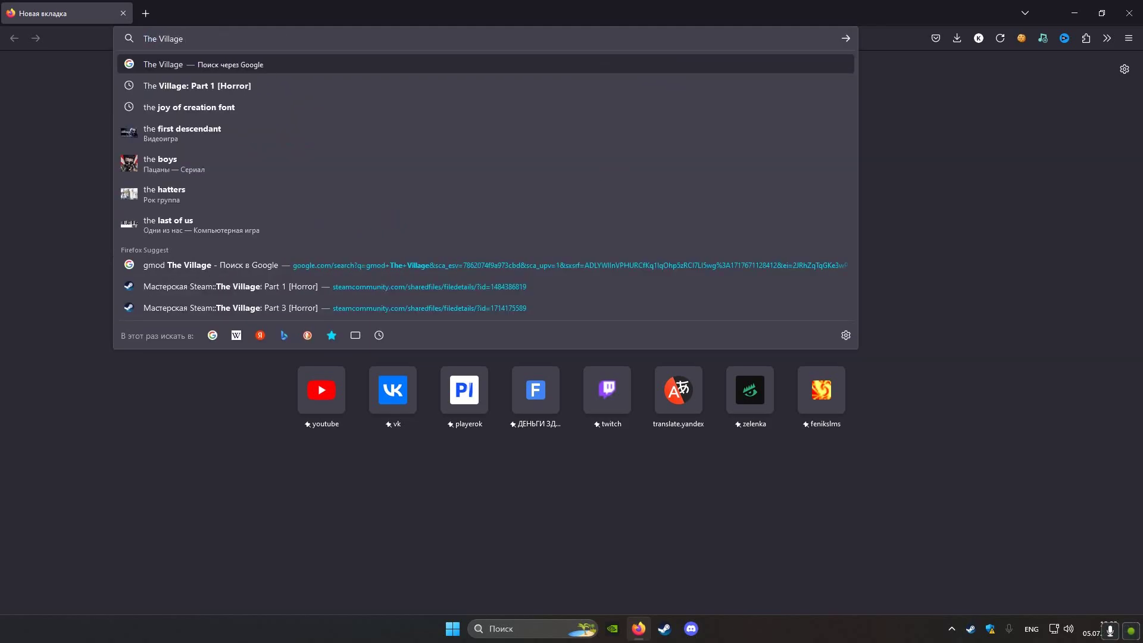
{"action": "left_click", "coordinate": [238, 286]}
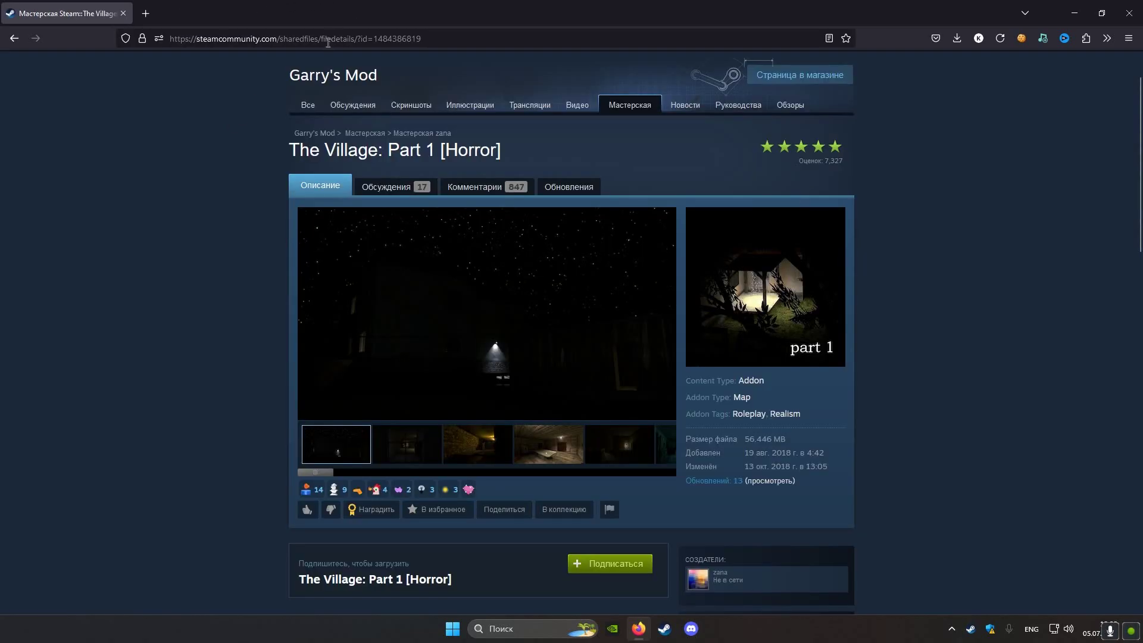
{"action": "left_click", "coordinate": [327, 37]}
{"action": "left_click", "coordinate": [265, 327]}
Load the copied workshop link into steamworkshopdownloader.io, showing the ~513 MB Loveland item
{"action": "left_click", "coordinate": [261, 39]}
{"action": "left_click", "coordinate": [279, 12]}
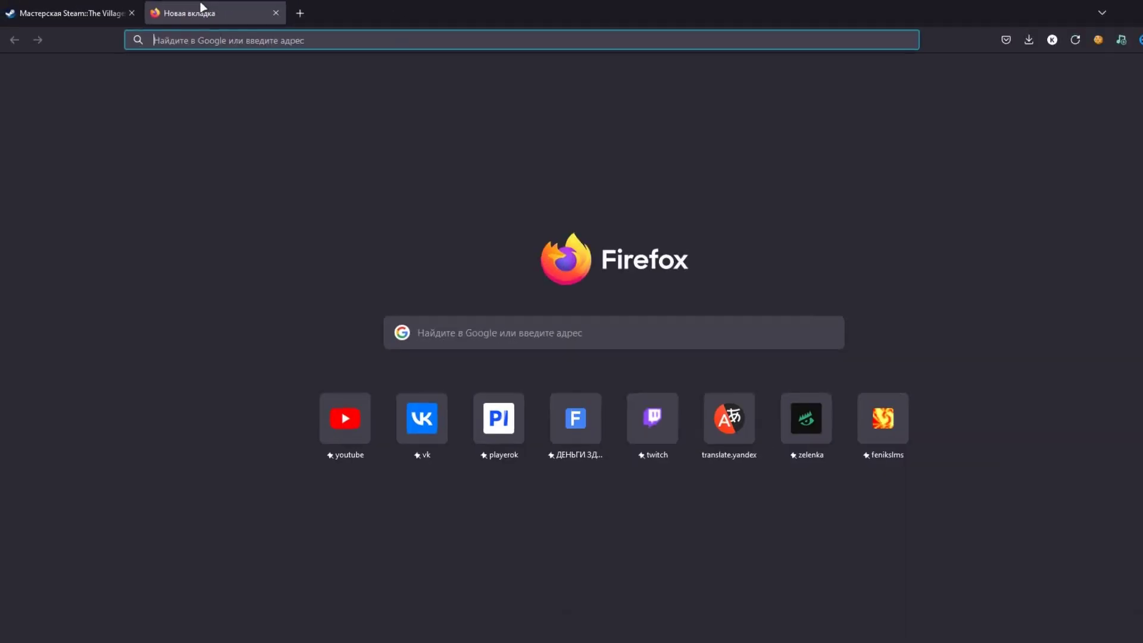
{"action": "type", "text": "staem d"}
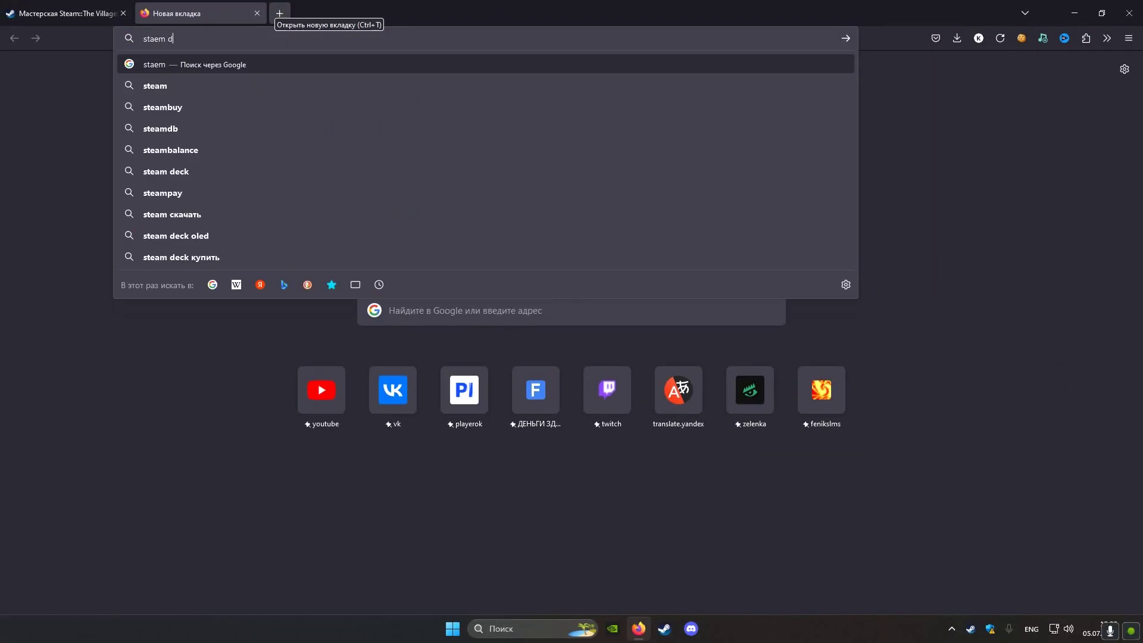
{"action": "type", "text": "er"}
{"action": "key", "text": "Return"}
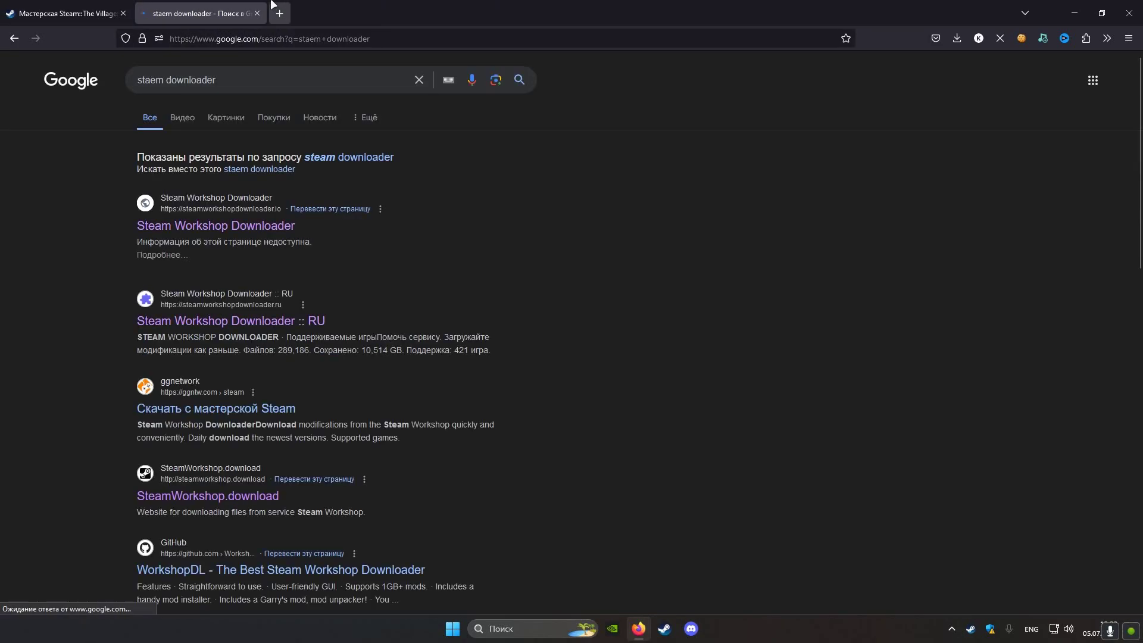
{"action": "left_click", "coordinate": [185, 224]}
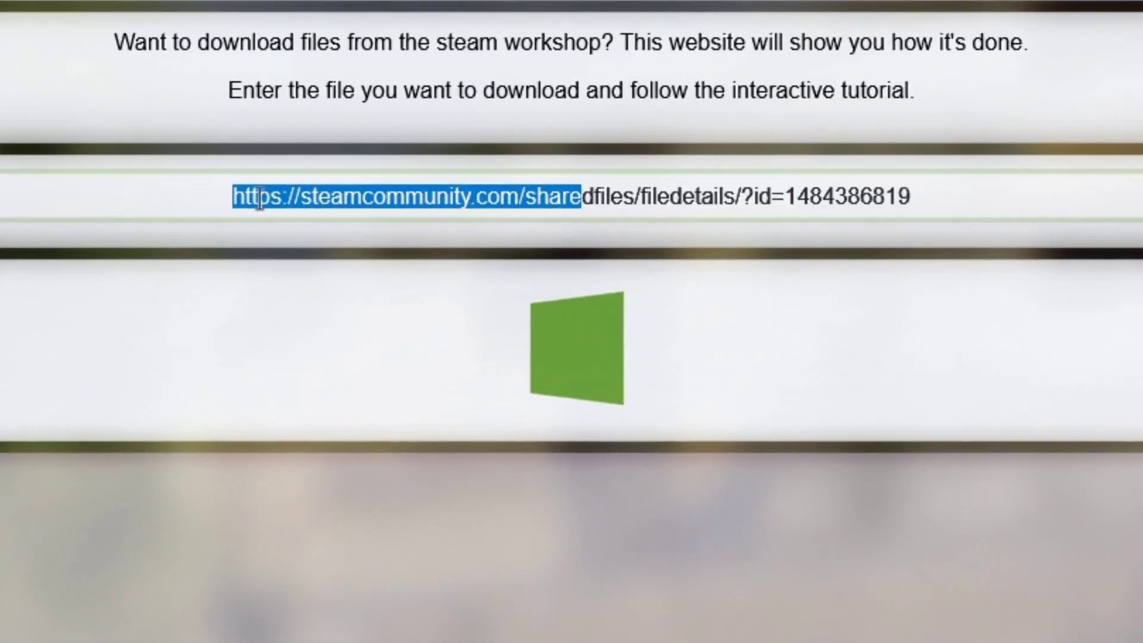
{"action": "left_click_drag", "start_coordinate": [79, 183], "coordinate": [926, 161]}
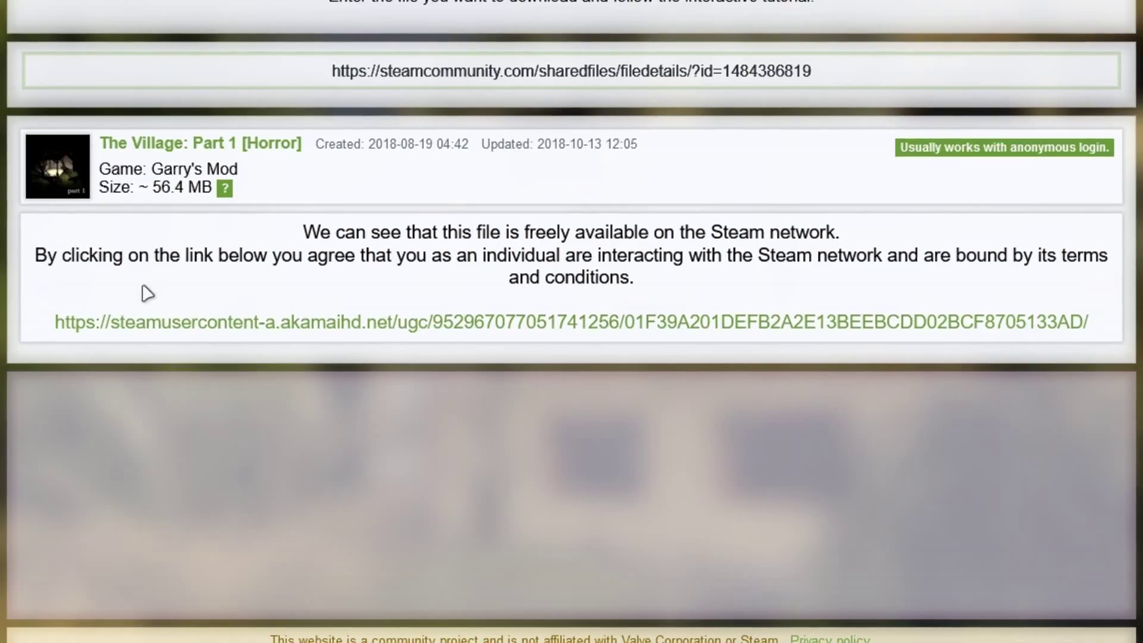
{"action": "mouse_move", "coordinate": [305, 233]}
{"action": "left_mouse_down"}
{"action": "mouse_move", "coordinate": [811, 232]}
{"action": "mouse_move", "coordinate": [713, 238]}
{"action": "left_mouse_up"}
{"action": "left_click", "coordinate": [552, 236]}
{"action": "left_click", "coordinate": [854, 244]}
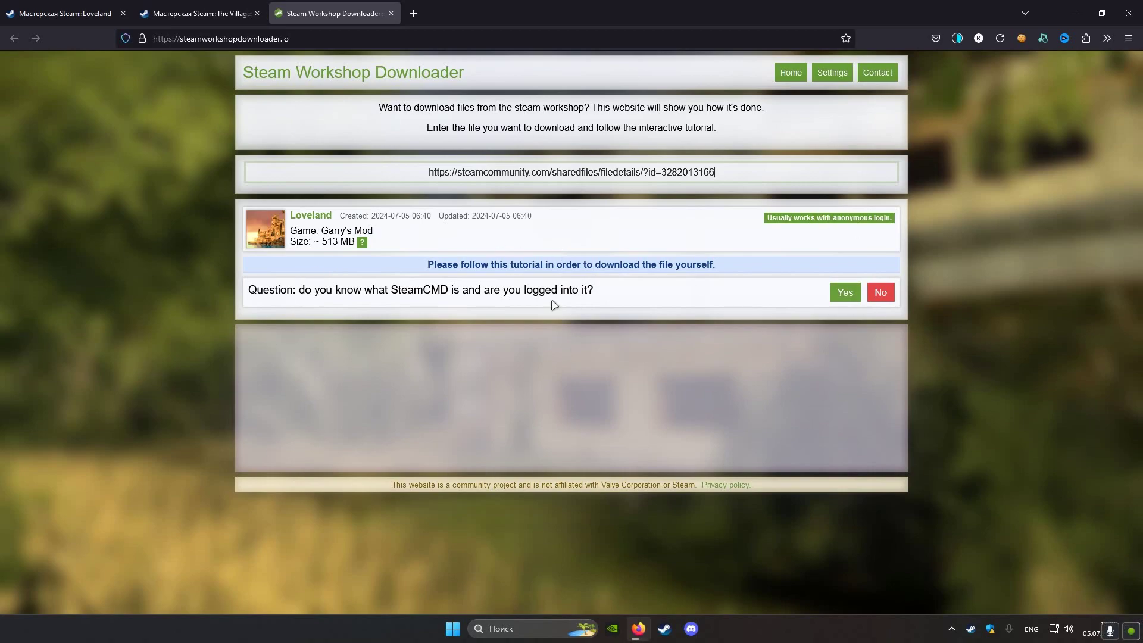
{"action": "left_click_drag", "start_coordinate": [595, 289], "coordinate": [524, 289]}
{"action": "left_click_drag", "start_coordinate": [429, 172], "coordinate": [360, 161]}
{"action": "triple_click", "coordinate": [774, 176]}
{"action": "left_click", "coordinate": [754, 176]}
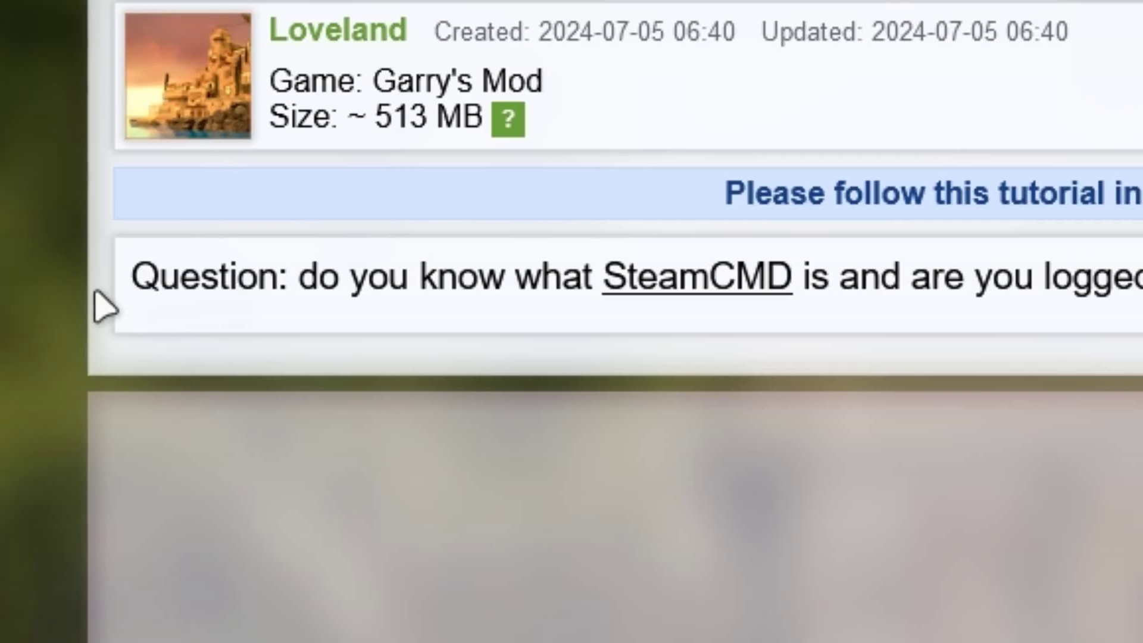
{"action": "left_click_drag", "start_coordinate": [241, 292], "coordinate": [727, 289]}
{"action": "left_click_drag", "start_coordinate": [301, 289], "coordinate": [927, 292]}
{"action": "left_click", "coordinate": [927, 292]}
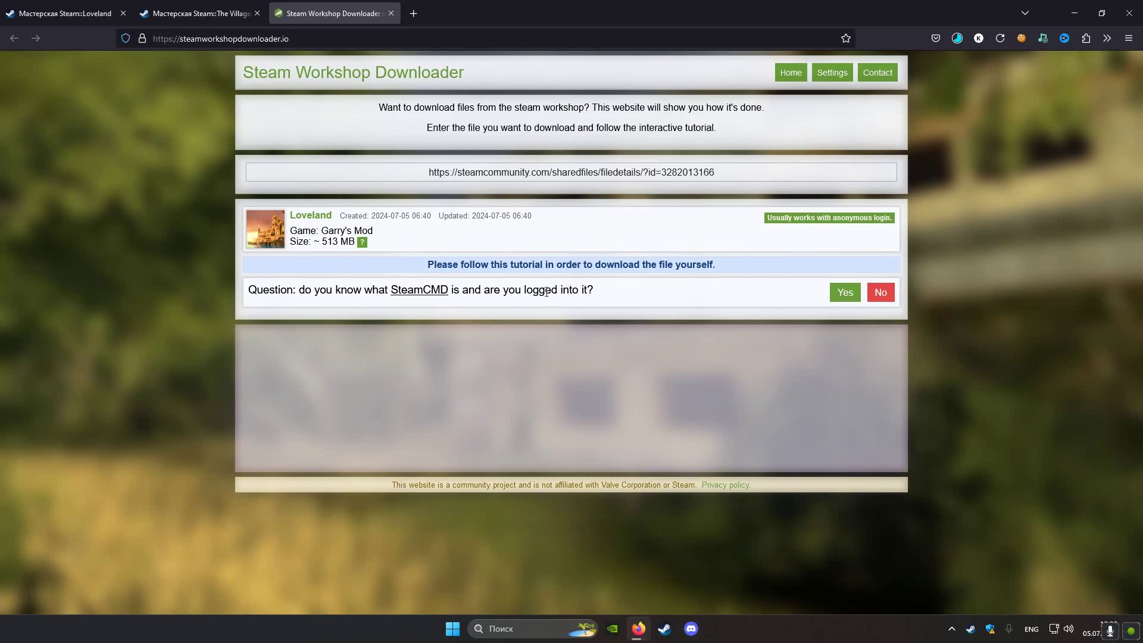
{"action": "left_click", "coordinate": [843, 293]}
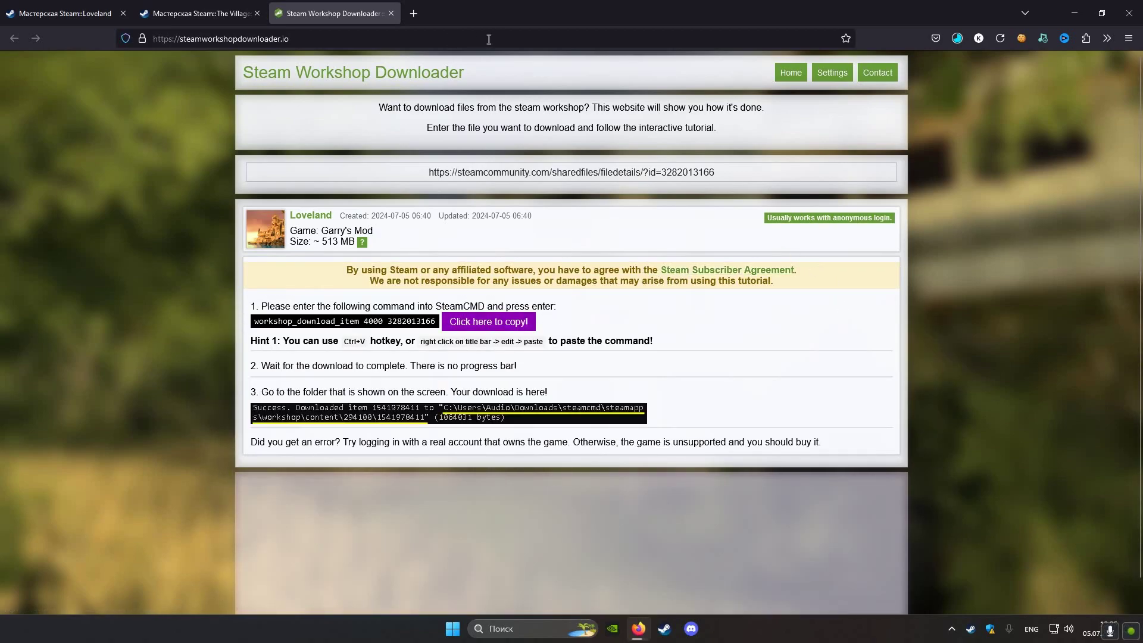
Search Google for SteamCMD and download steamcmd.zip from the Valve Developer wiki page
{"action": "key", "text": "ctrl+t"}
{"action": "type", "text": "S"}
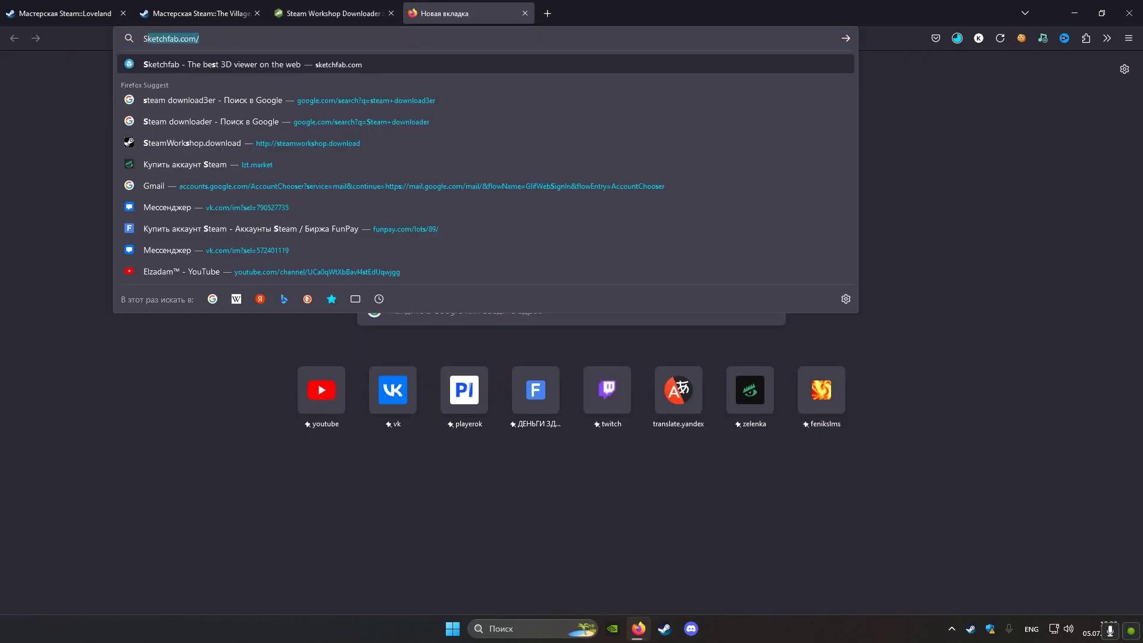
{"action": "type", "text": "teanCND'"}
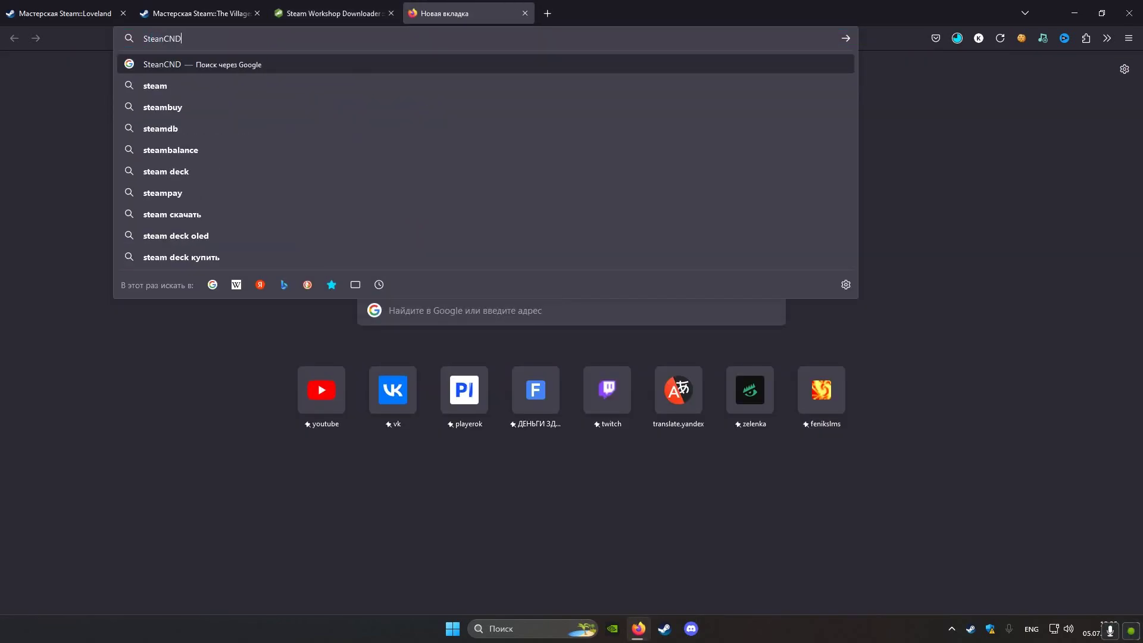
{"action": "key", "text": "Return"}
{"action": "left_click", "coordinate": [179, 227]}
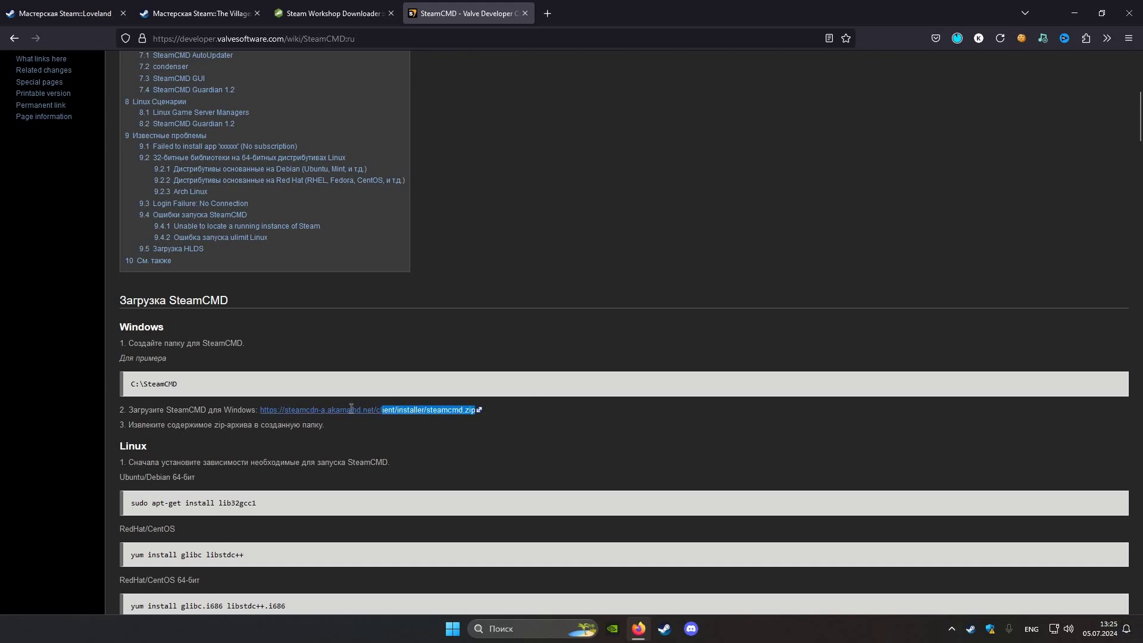
{"action": "left_click", "coordinate": [387, 410]}
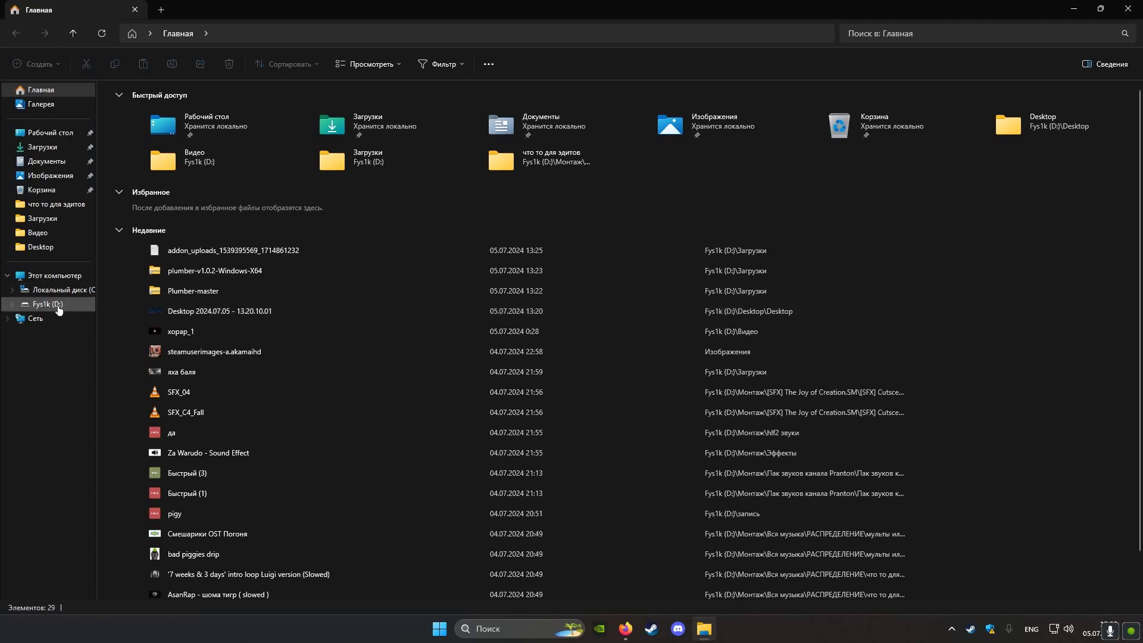
Launch SteamCMD from the D: steamcmd folder and log in anonymously
{"action": "left_click", "coordinate": [58, 306]}
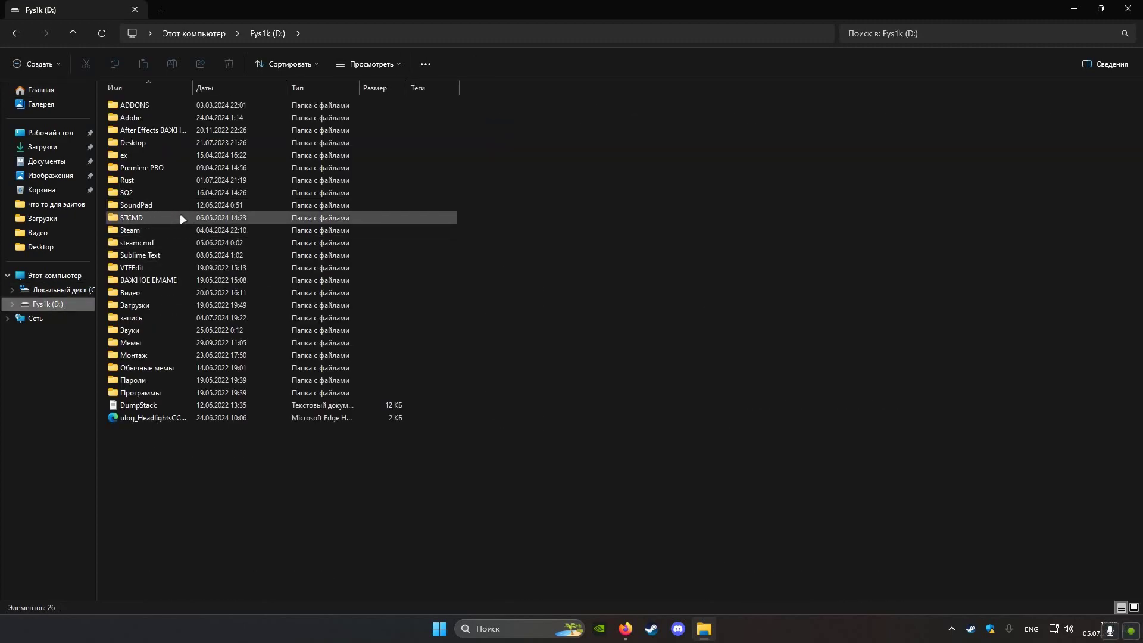
{"action": "double_click", "coordinate": [160, 242]}
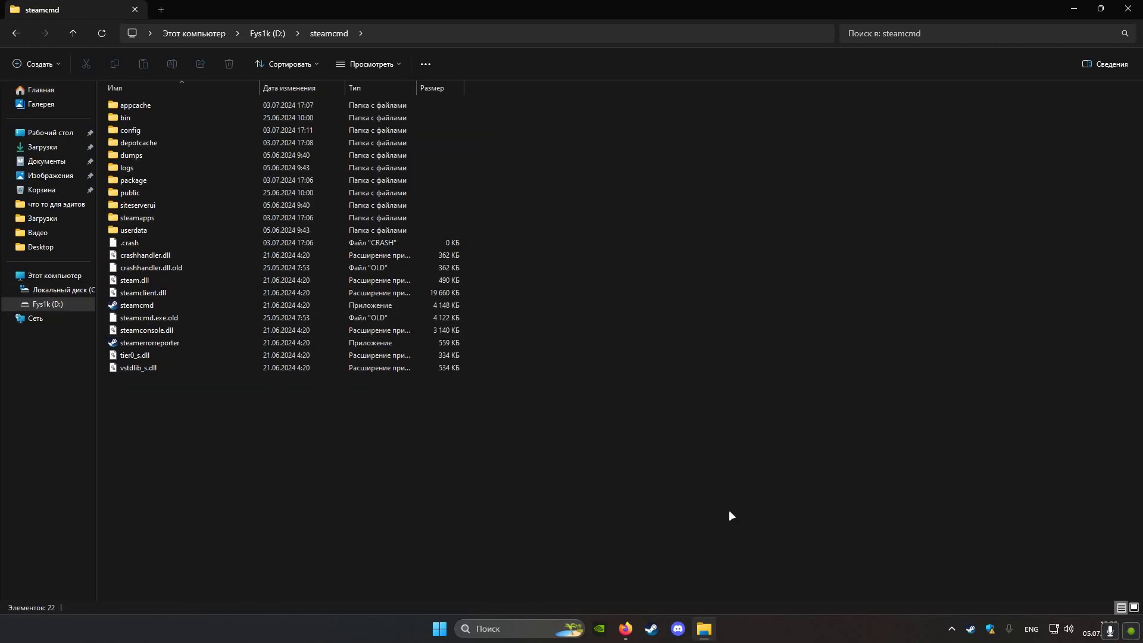
{"action": "left_click", "coordinate": [161, 306]}
{"action": "double_click", "coordinate": [160, 307]}
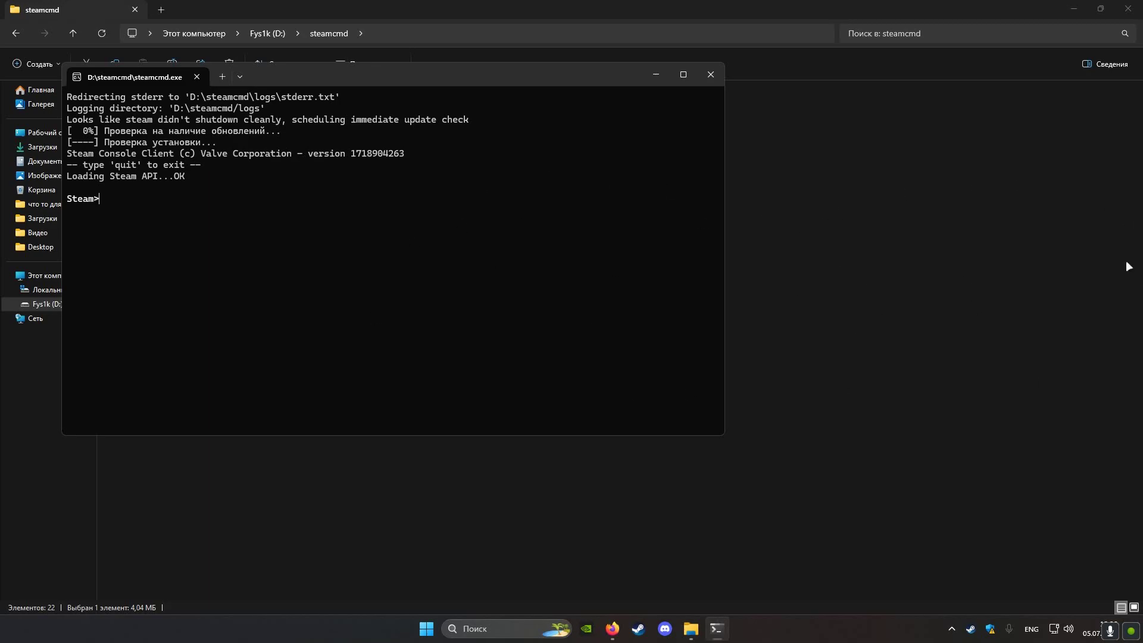
{"action": "left_click_drag", "start_coordinate": [199, 174], "coordinate": [84, 166]}
{"action": "left_click", "coordinate": [84, 172]}
{"action": "type", "text": "l"}
{"action": "type", "text": "ogin anonymous"}
{"action": "key", "text": "Return"}
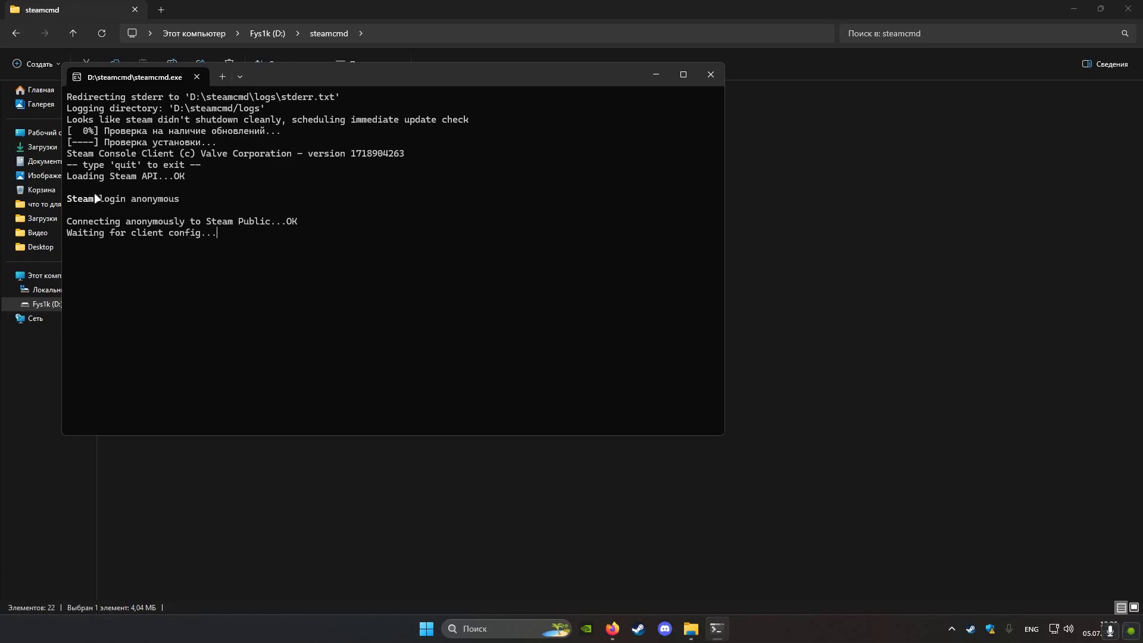
{"action": "key", "text": "alt+Tab"}
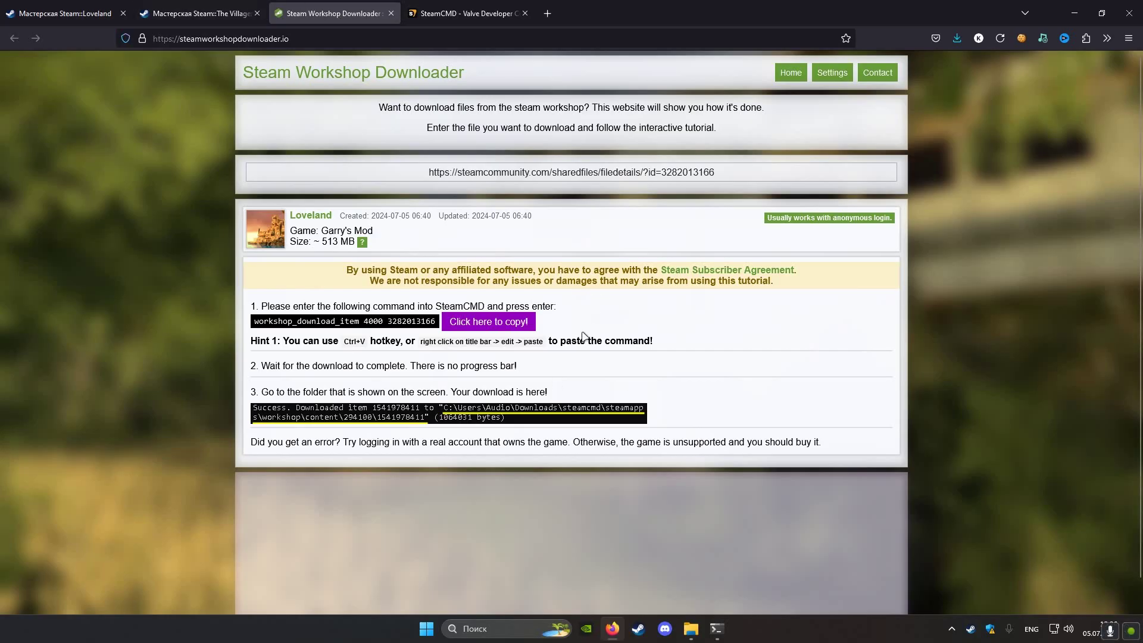
{"action": "left_click", "coordinate": [488, 322]}
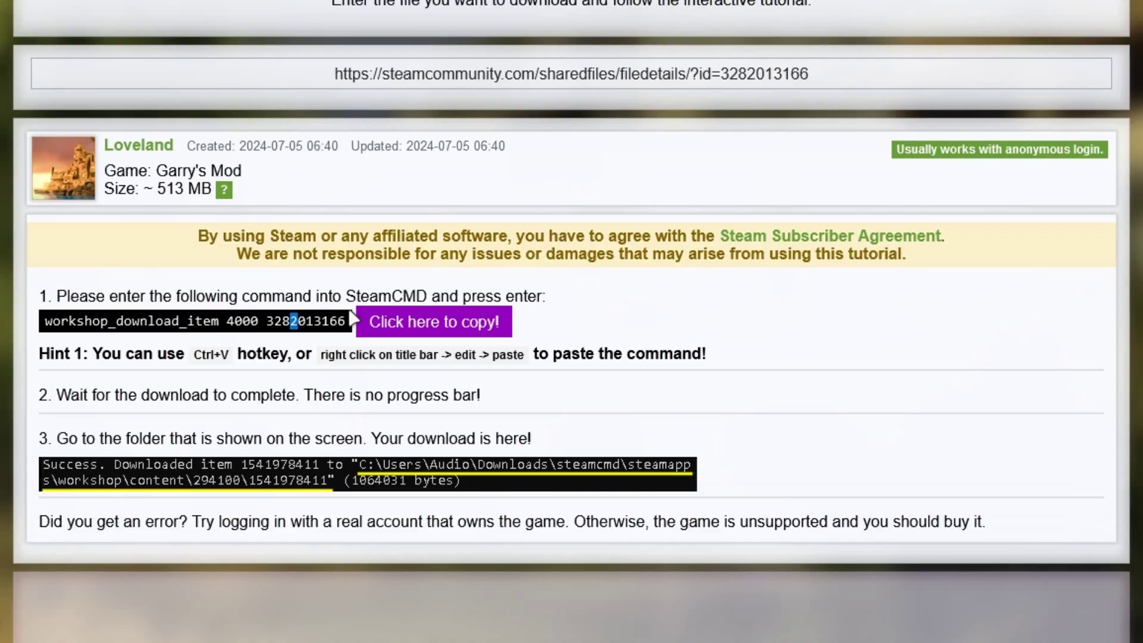
{"action": "left_click_drag", "start_coordinate": [435, 322], "coordinate": [364, 322]}
{"action": "left_click", "coordinate": [455, 324]}
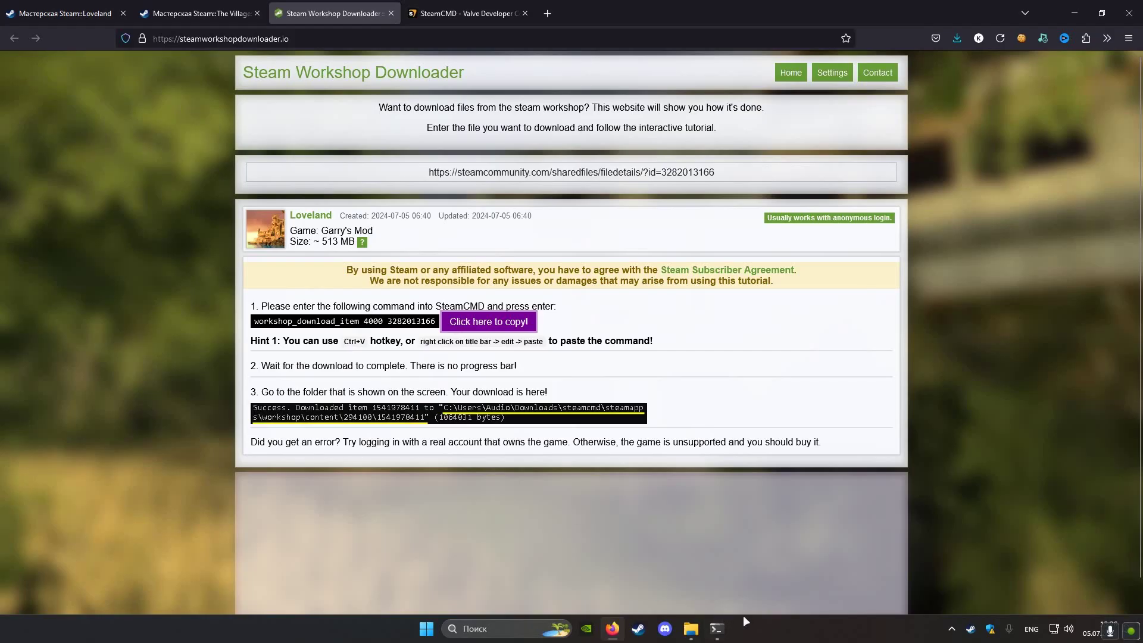
{"action": "left_click", "coordinate": [717, 628]}
{"action": "key", "text": "ctrl+v"}
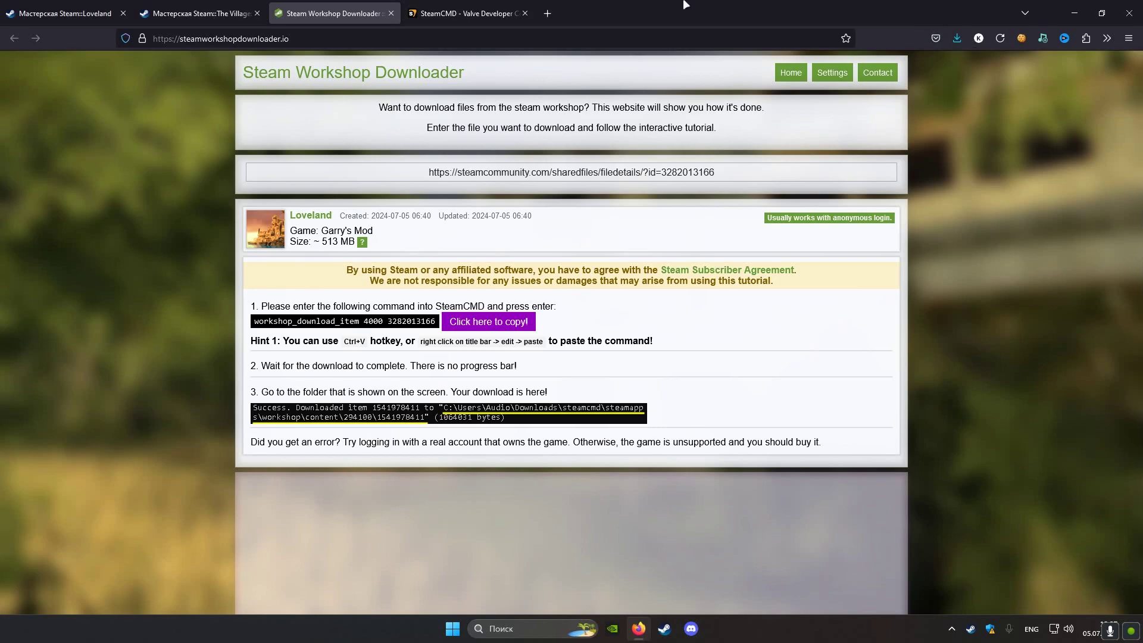
Find the GWTool 0.3 download page and show the downloaded addon file in its folder
{"action": "left_click", "coordinate": [547, 14]}
{"action": "type", "text": "GWToll"}
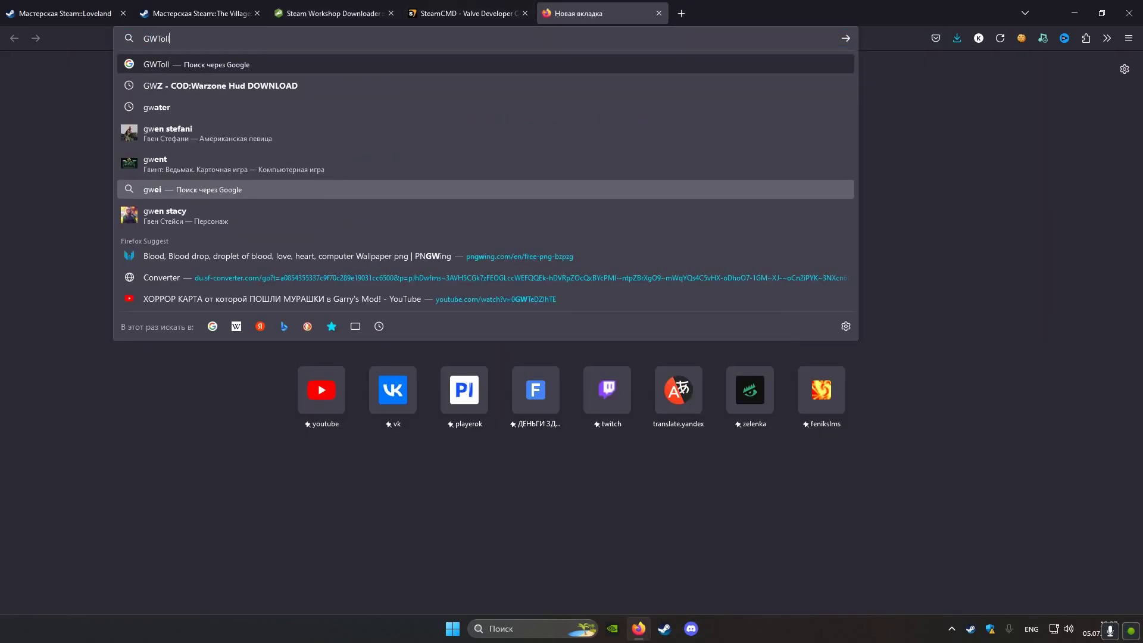
{"action": "key", "text": "Return"}
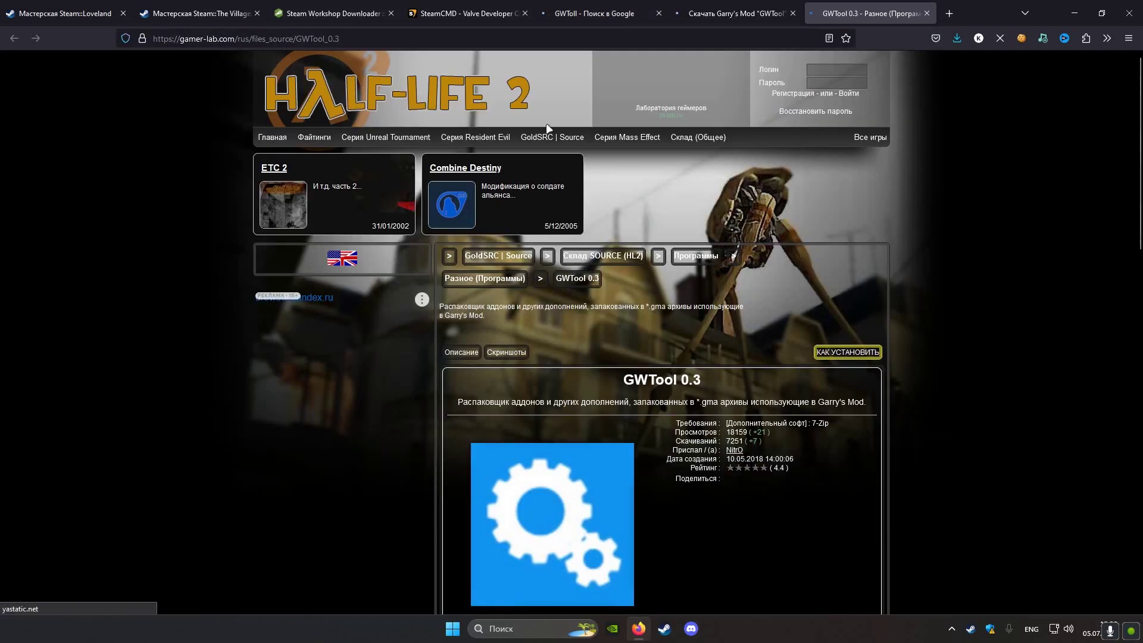
{"action": "left_click", "coordinate": [270, 48]}
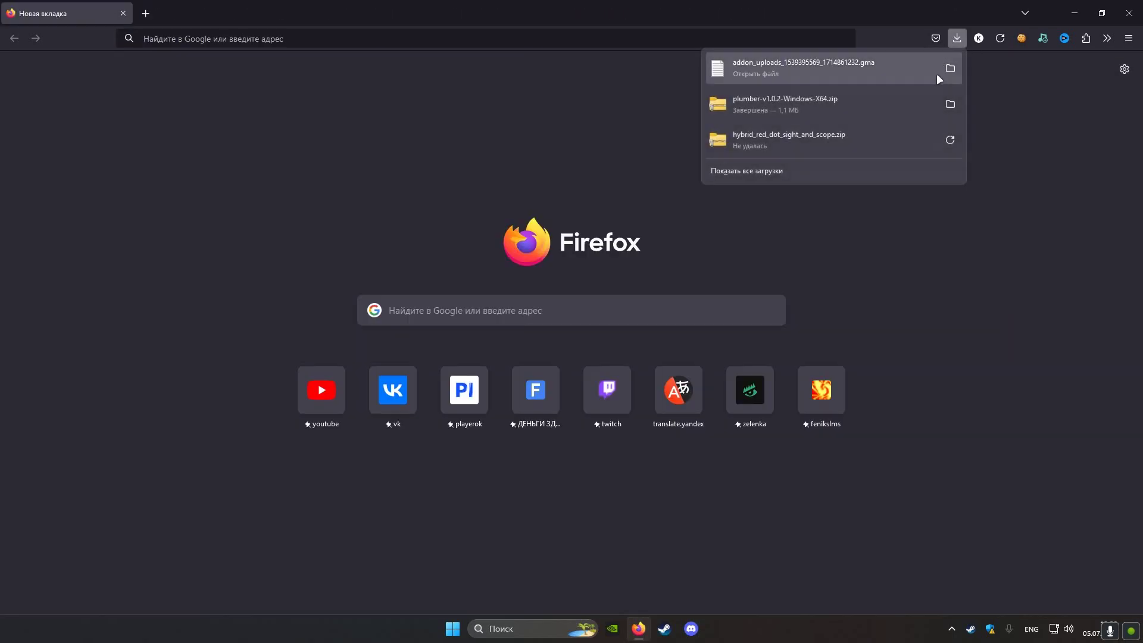
{"action": "left_click", "coordinate": [947, 72]}
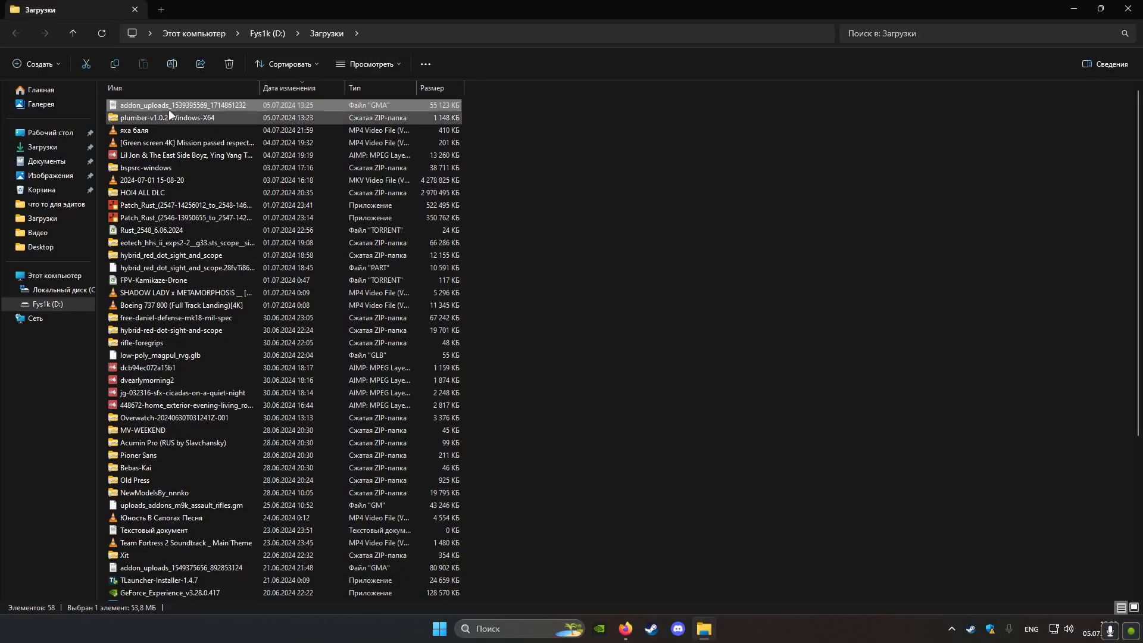
Create a VILLAGE folder on the Desktop and move the addon GMA file into it
{"action": "left_click", "coordinate": [169, 107]}
{"action": "left_click", "coordinate": [40, 136]}
{"action": "right_click", "coordinate": [210, 253]}
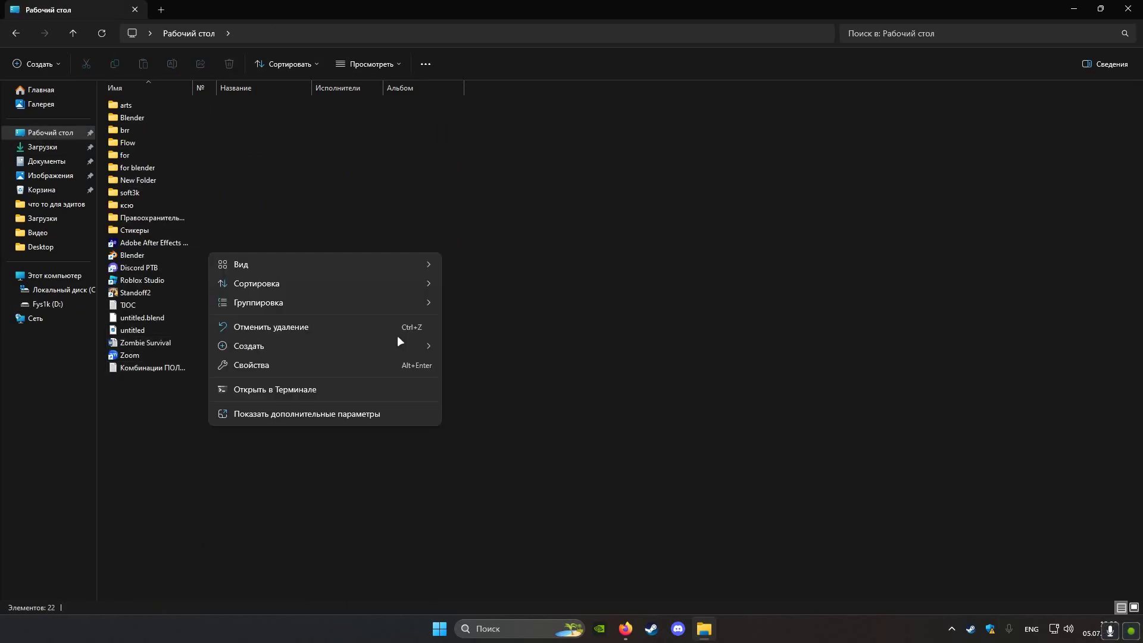
{"action": "left_click_drag", "start_coordinate": [557, 186], "coordinate": [105, 95]}
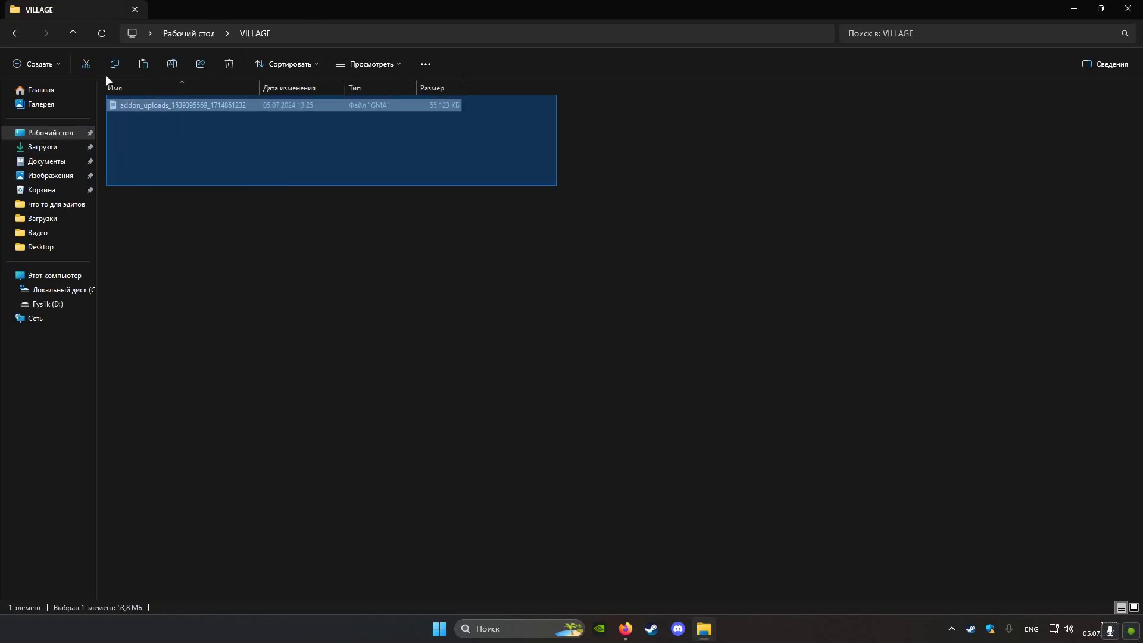
{"action": "left_click", "coordinate": [522, 182]}
{"action": "left_click_drag", "start_coordinate": [645, 184], "coordinate": [388, 105]}
{"action": "left_click", "coordinate": [342, 157]}
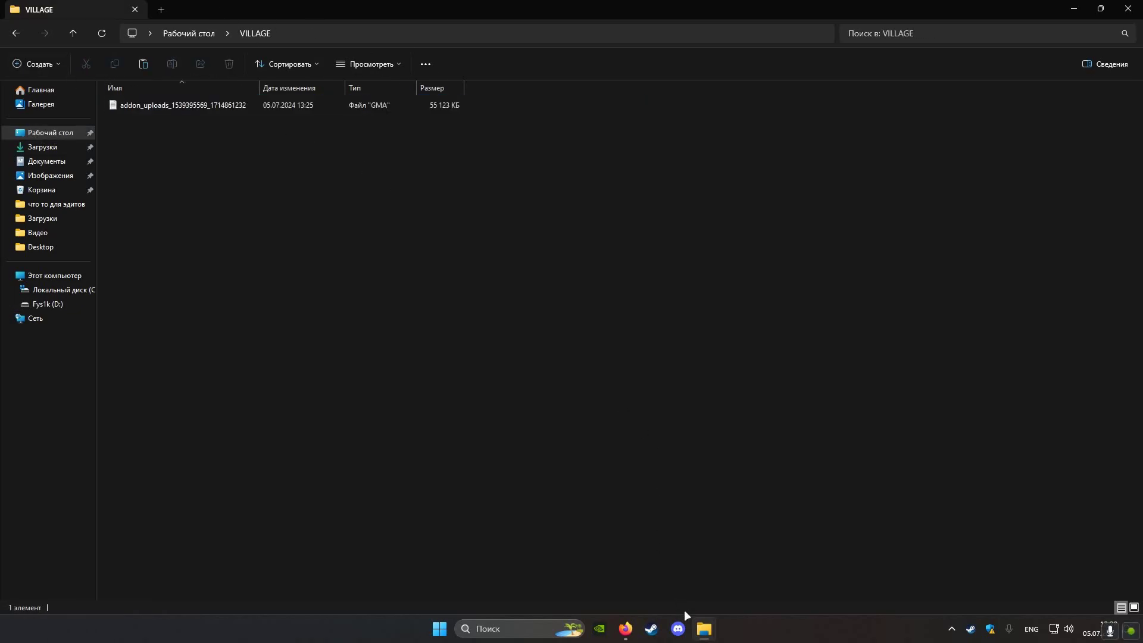
Copy GWTool.exe from the Загрузки (Downloads) folder for the VILLAGE folder
{"action": "left_click", "coordinate": [752, 580]}
{"action": "left_click", "coordinate": [155, 380]}
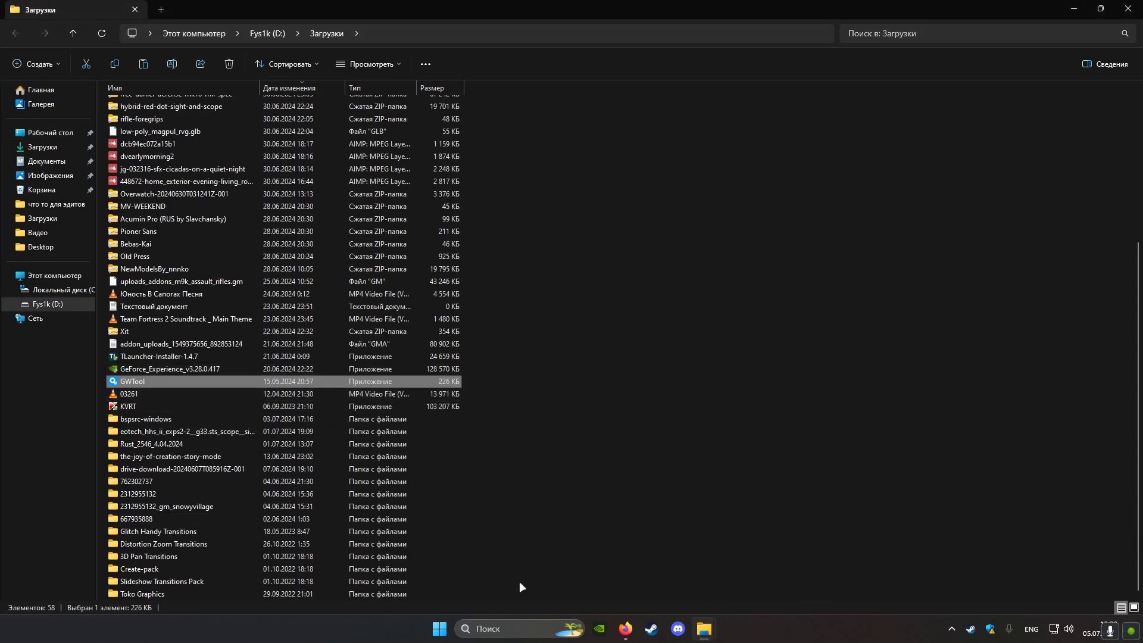
{"action": "left_click", "coordinate": [653, 594]}
{"action": "left_click_drag", "start_coordinate": [369, 337], "coordinate": [333, 324]}
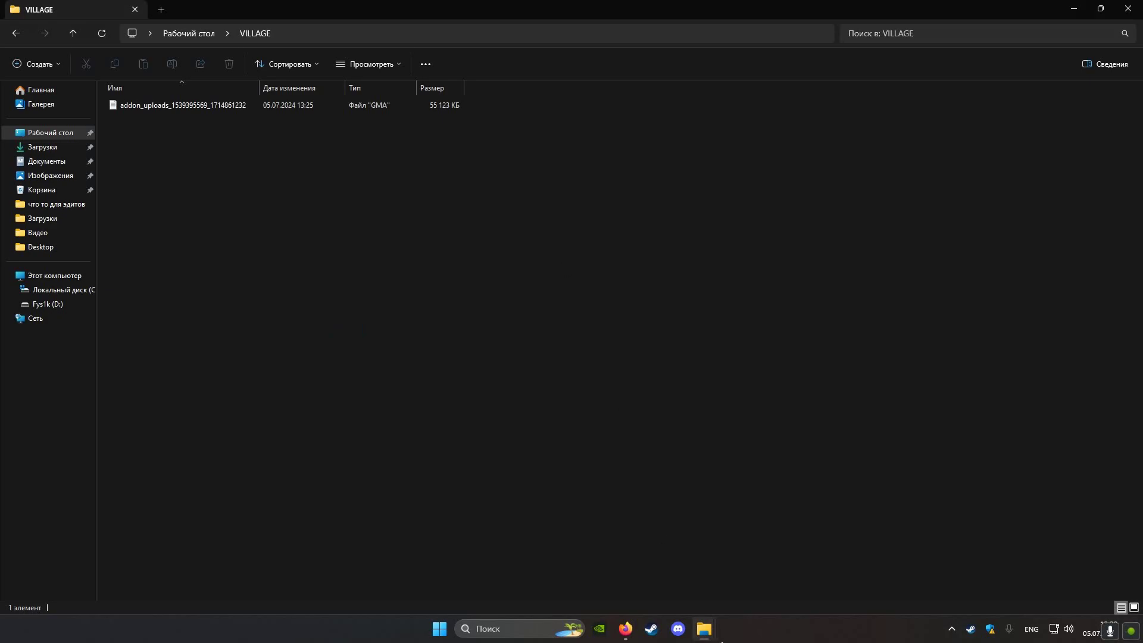
{"action": "mouse_move", "coordinate": [703, 628]}
{"action": "left_click", "coordinate": [748, 589]}
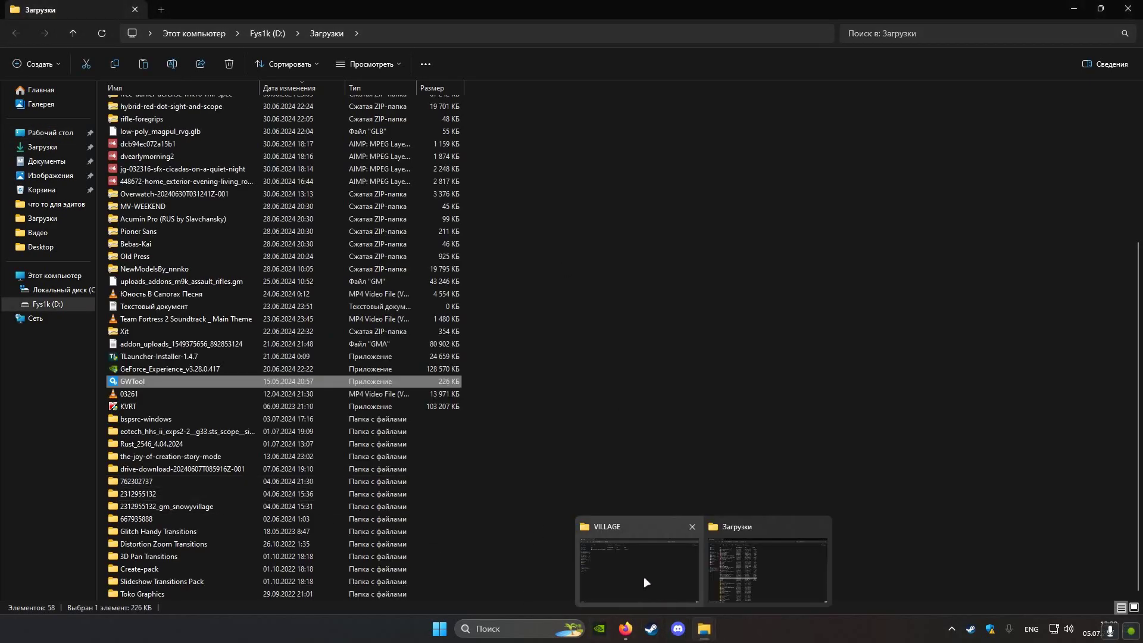
{"action": "left_click", "coordinate": [644, 576]}
Paste GWTool into VILLAGE, launch it, and extract the addon archive with Extract All
{"action": "key", "text": "ctrl+v"}
{"action": "double_click", "coordinate": [132, 115]}
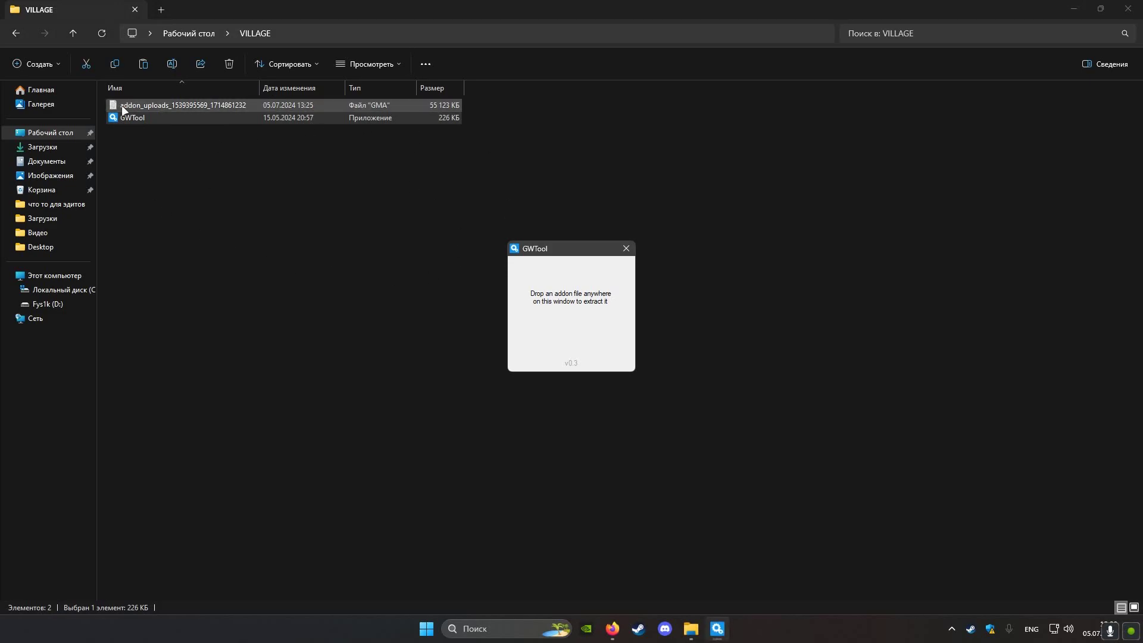
{"action": "left_click_drag", "start_coordinate": [137, 105], "coordinate": [584, 326]}
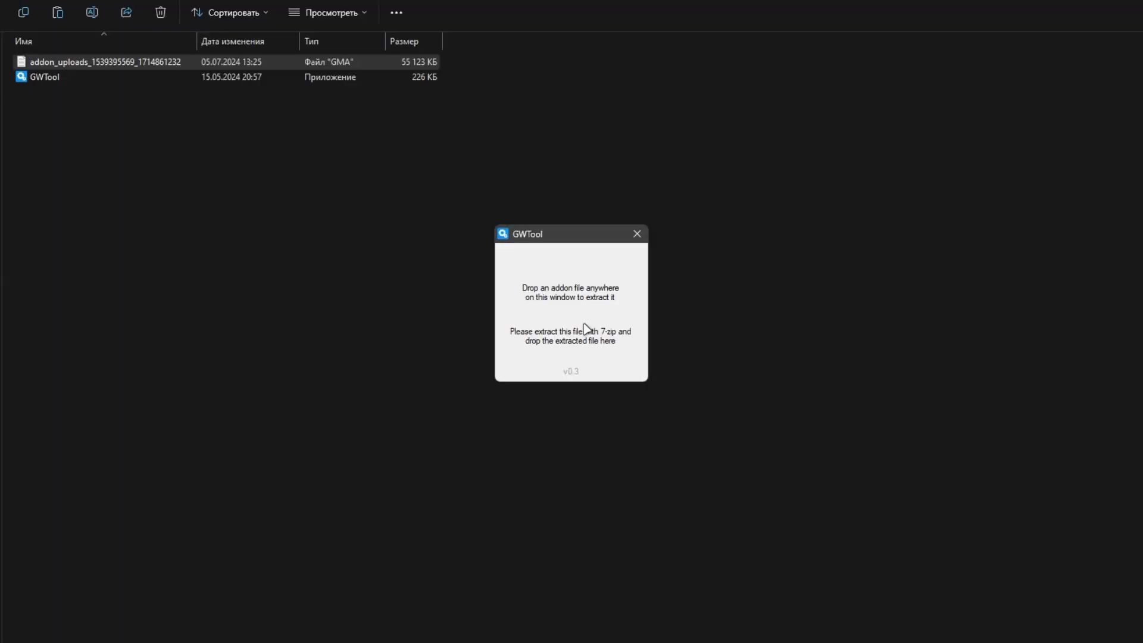
{"action": "right_click", "coordinate": [214, 65]}
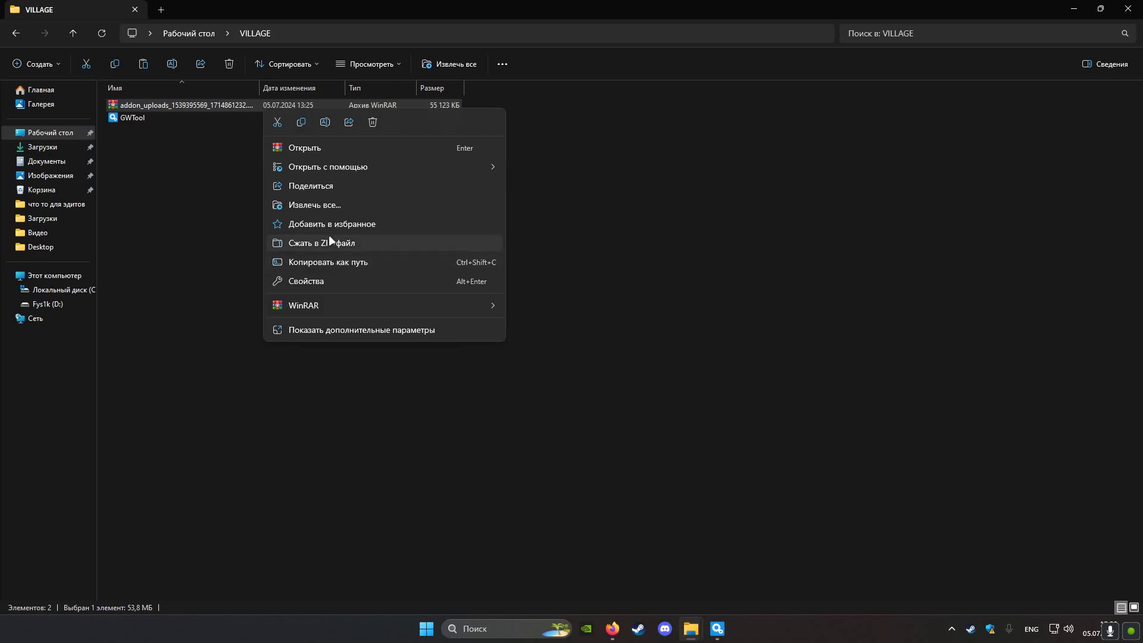
{"action": "left_click", "coordinate": [333, 243]}
{"action": "key", "text": "Return"}
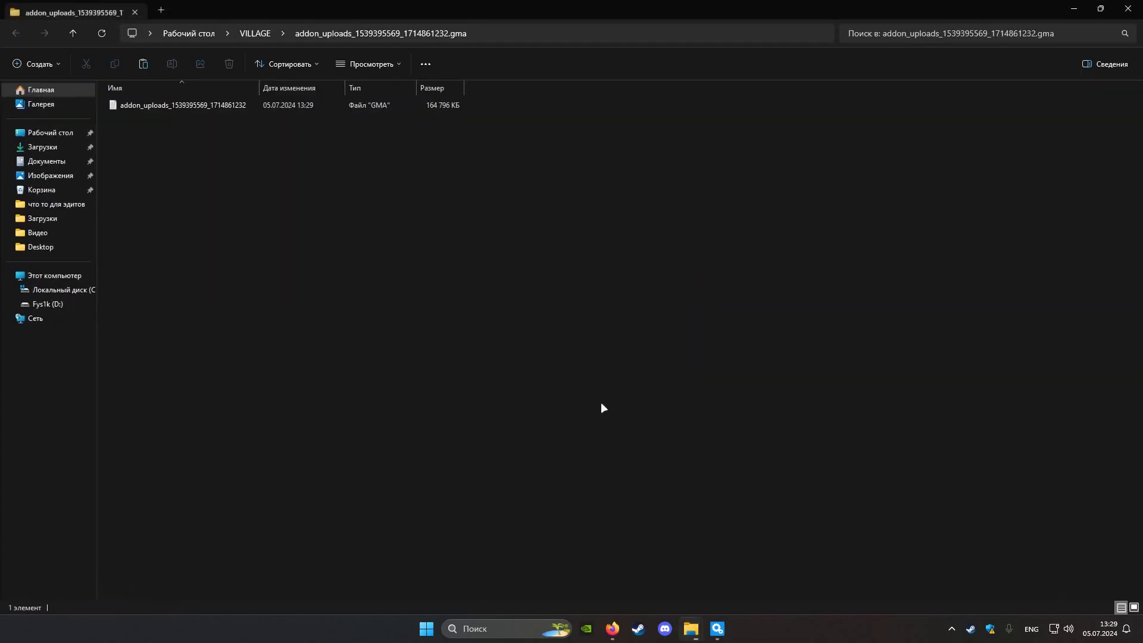
Delete the original archive, unpack the inner GMA with GWTool, then delete the leftover GMA
{"action": "key", "text": "alt+Up"}
{"action": "left_click", "coordinate": [149, 117]}
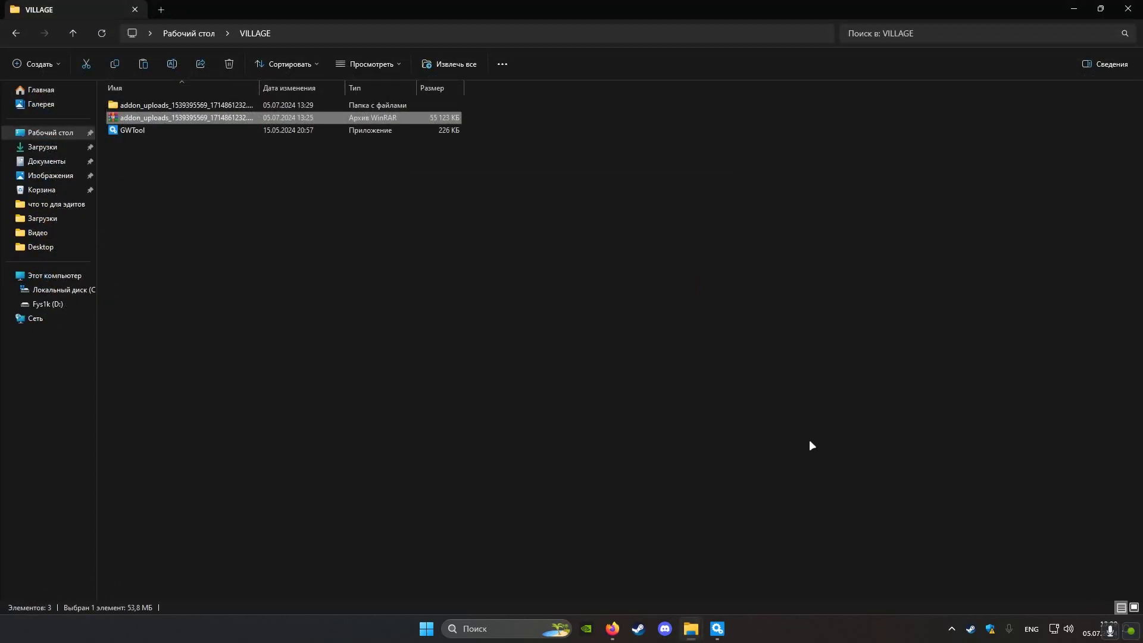
{"action": "key", "text": "Delete"}
{"action": "left_click", "coordinate": [618, 362]}
{"action": "double_click", "coordinate": [269, 107]}
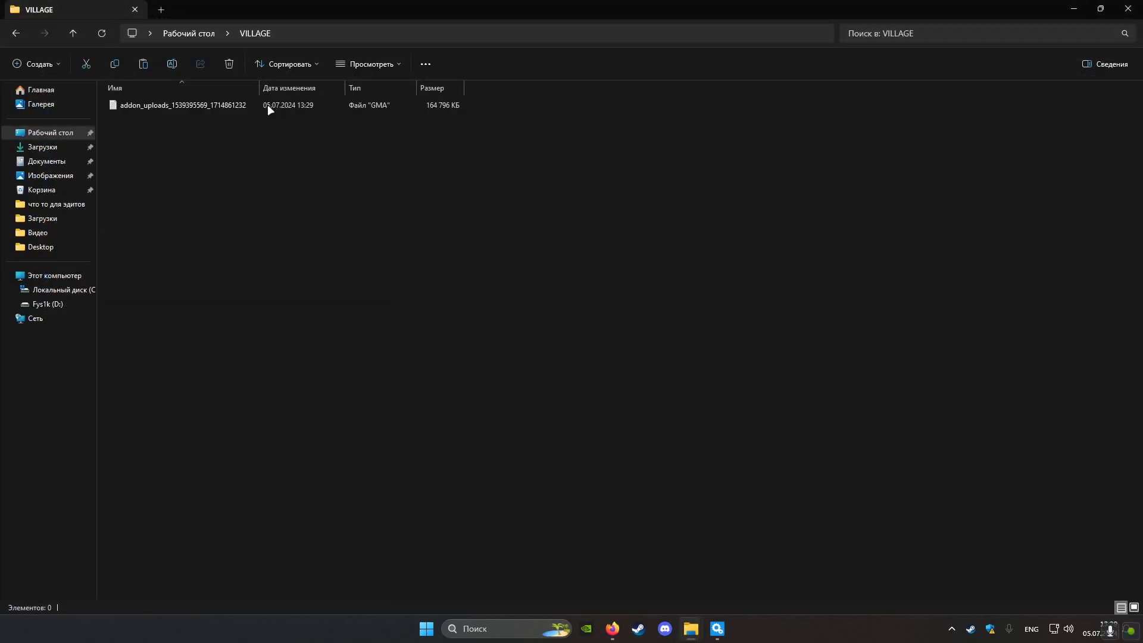
{"action": "left_click", "coordinate": [266, 105]}
{"action": "mouse_move", "coordinate": [179, 104]}
{"action": "left_mouse_down"}
{"action": "mouse_move", "coordinate": [655, 355]}
{"action": "mouse_move", "coordinate": [600, 323]}
{"action": "left_mouse_up"}
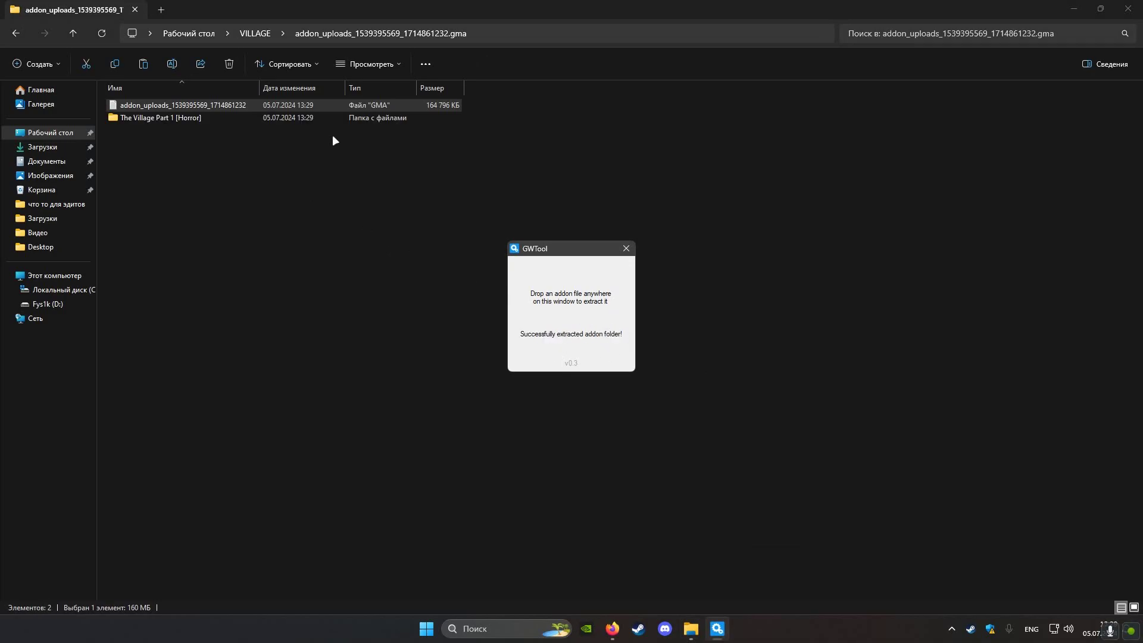
{"action": "left_click", "coordinate": [309, 104]}
{"action": "key", "text": "Delete"}
Confirm the GMA deletion, check the sound folder, then open maps showing hr_village_1
{"action": "left_click", "coordinate": [616, 359]}
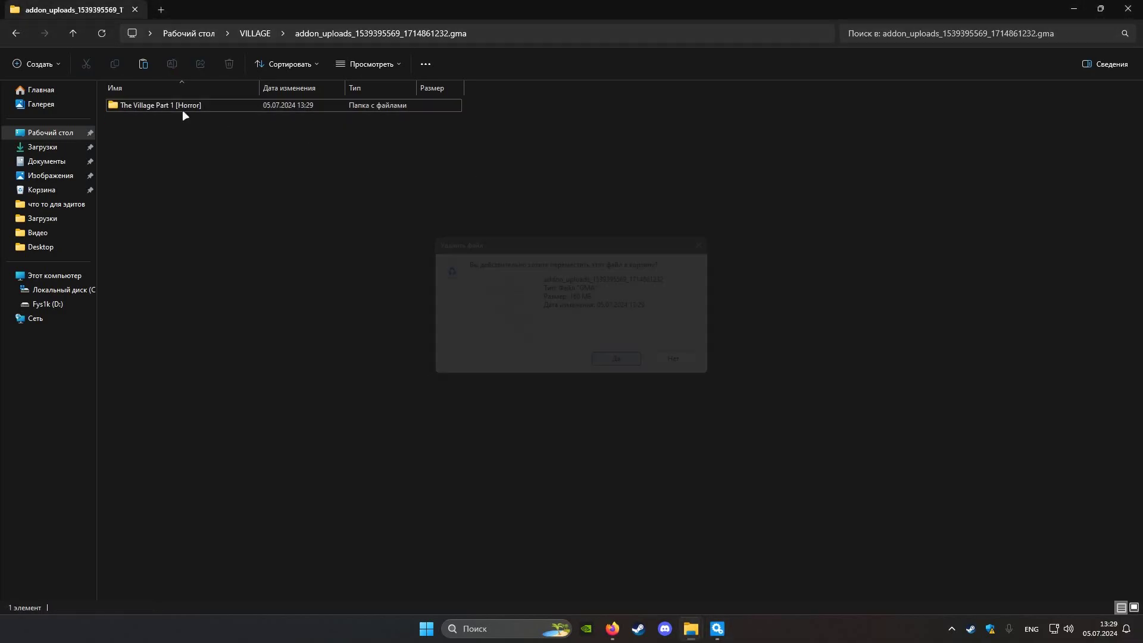
{"action": "double_click", "coordinate": [182, 109]}
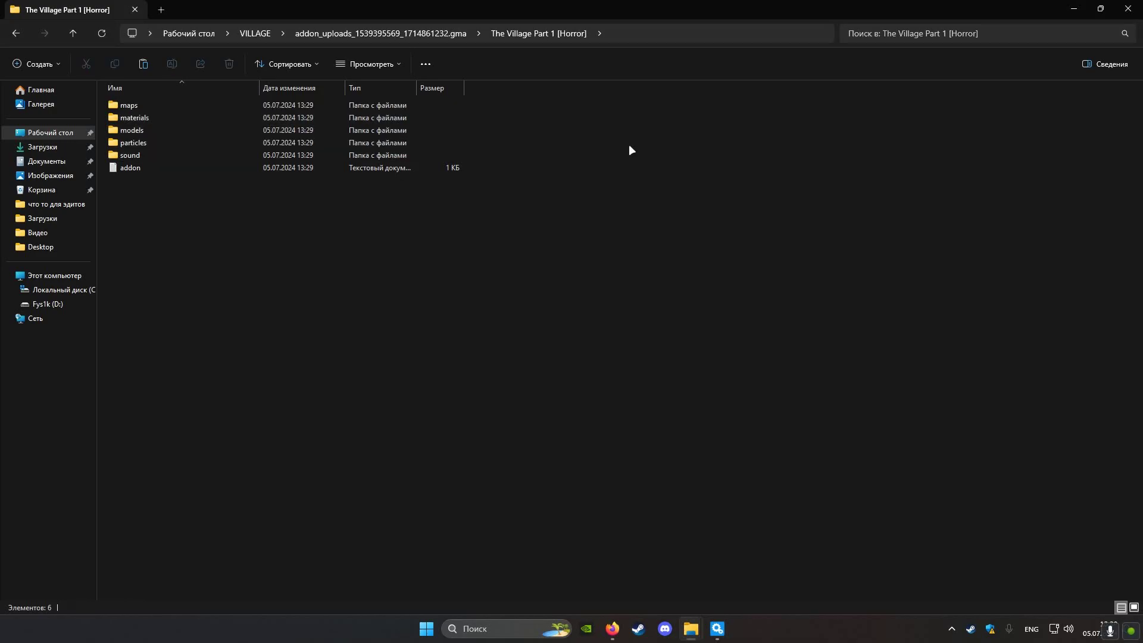
{"action": "type", "text": "sound"}
{"action": "key", "text": "Return"}
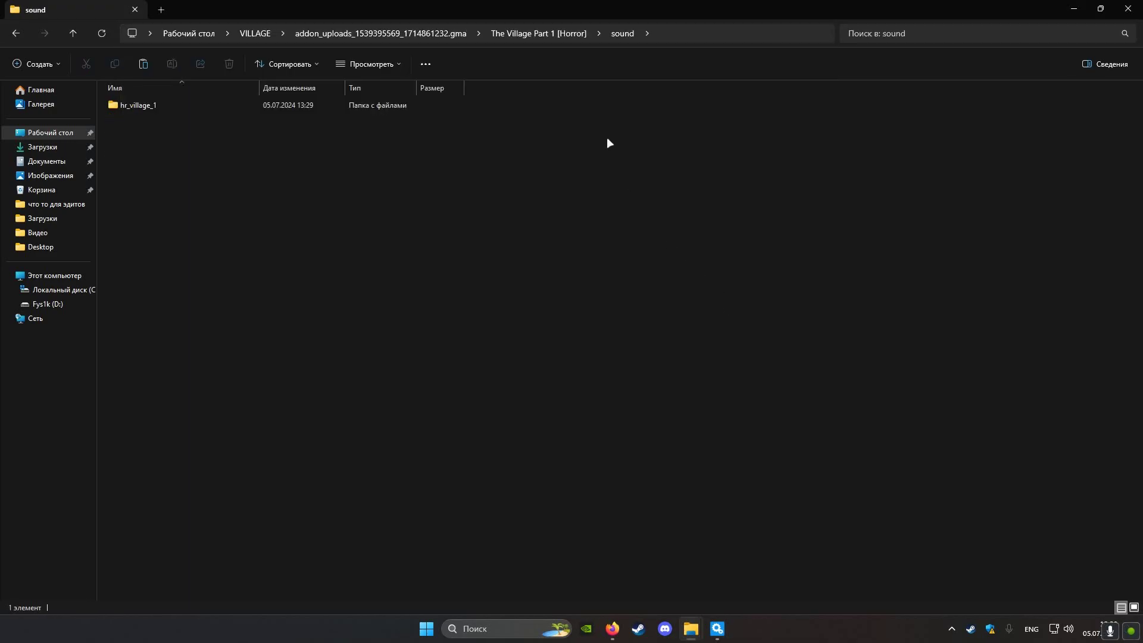
{"action": "left_click", "coordinate": [559, 25]}
{"action": "key", "text": "alt+Left"}
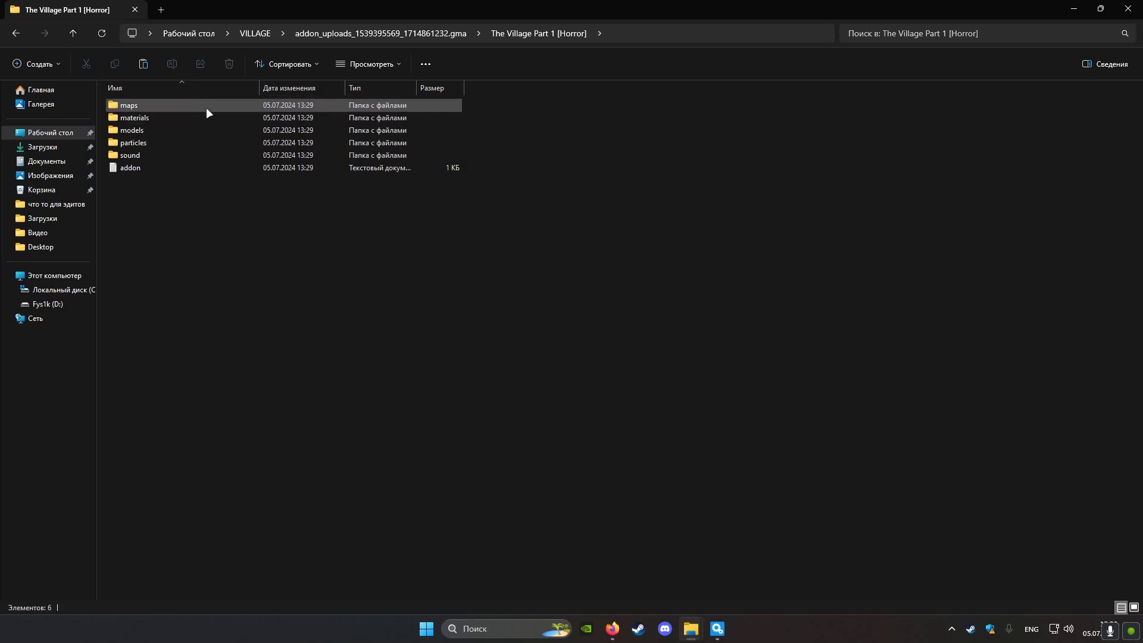
{"action": "double_click", "coordinate": [206, 108]}
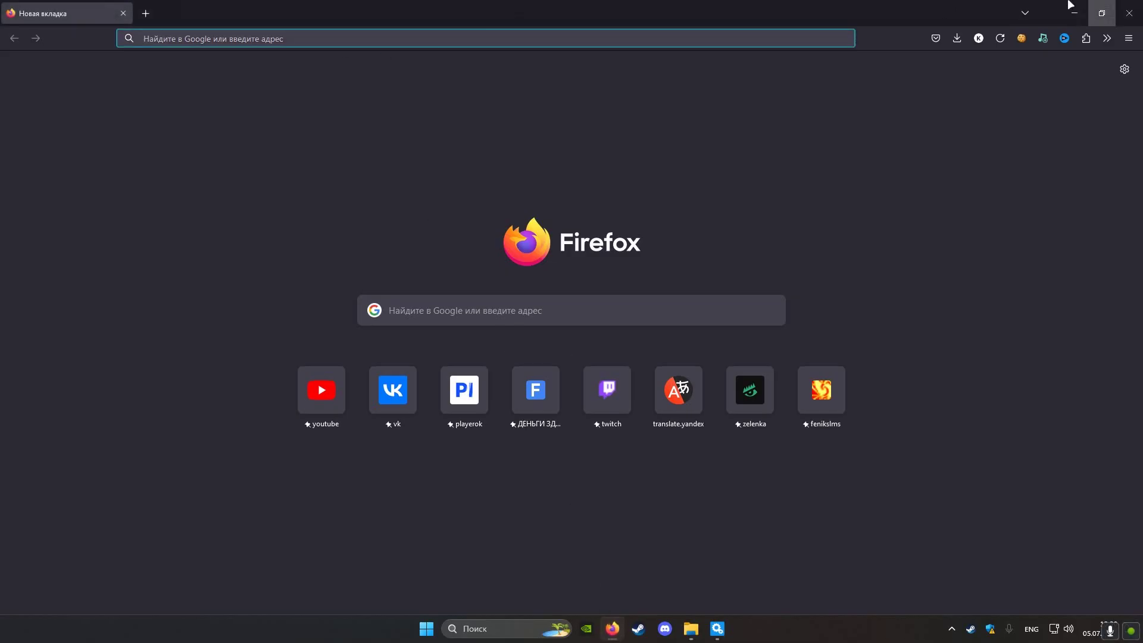
Open the downloaded bspsrc-windows folder and run bspsrc.bat to start BSPSource 1.4.5
{"action": "left_click", "coordinate": [957, 38]}
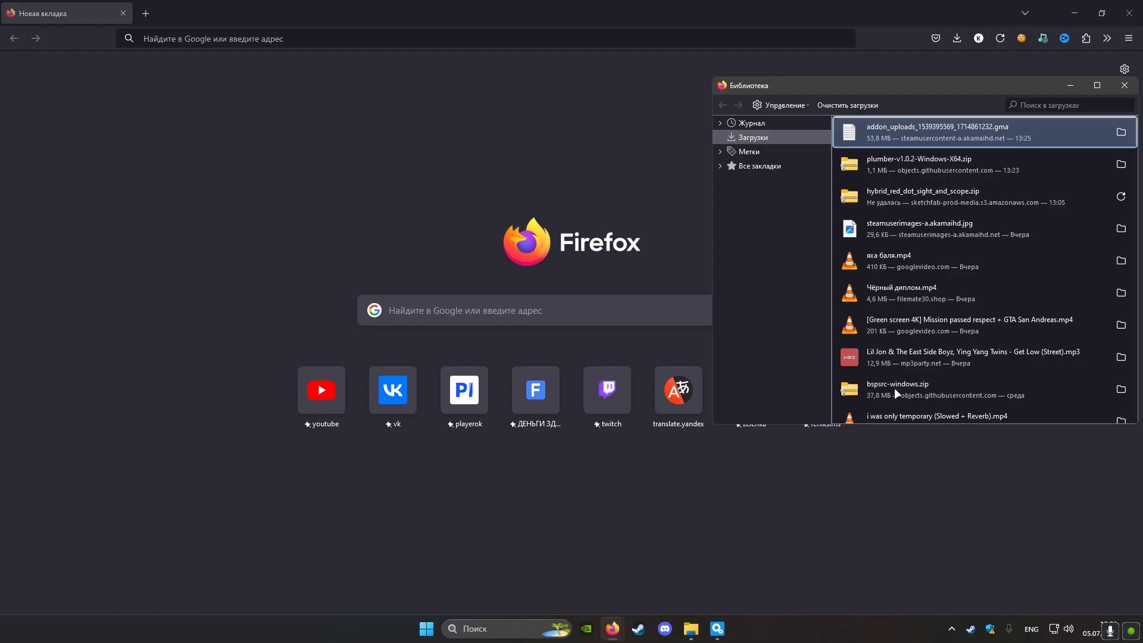
{"action": "mouse_move", "coordinate": [690, 629]}
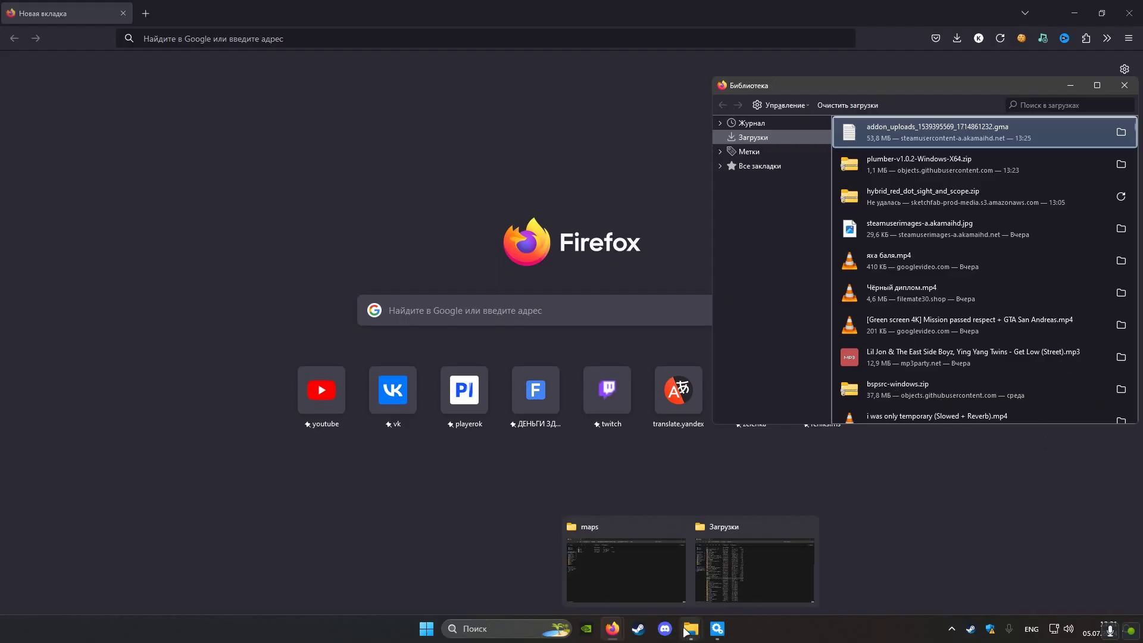
{"action": "left_click", "coordinate": [735, 568]}
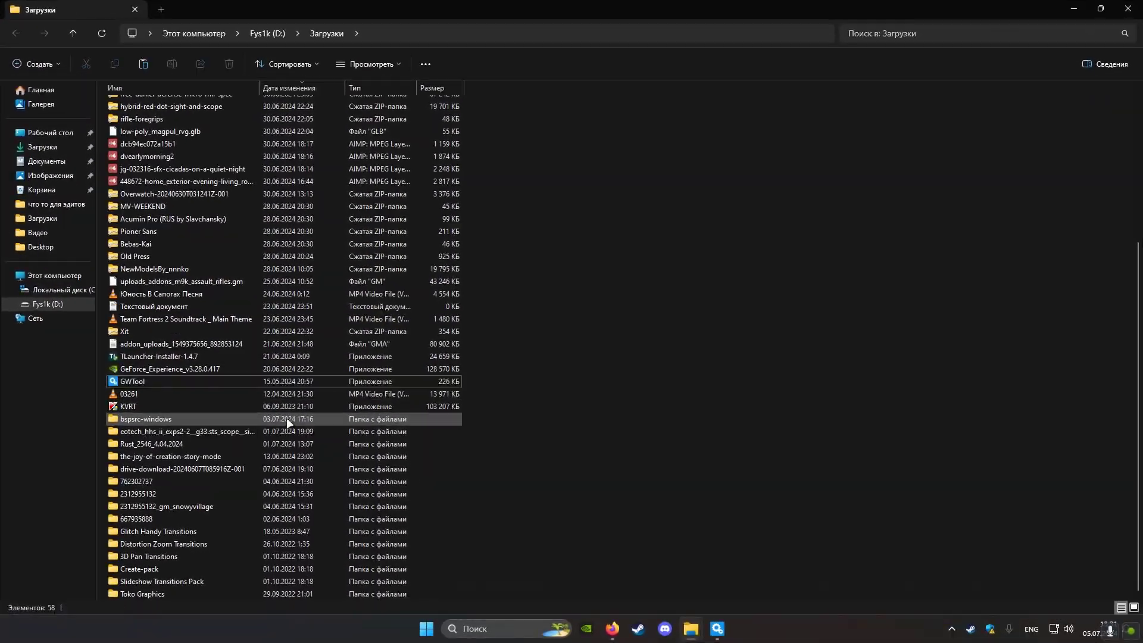
{"action": "double_click", "coordinate": [156, 419]}
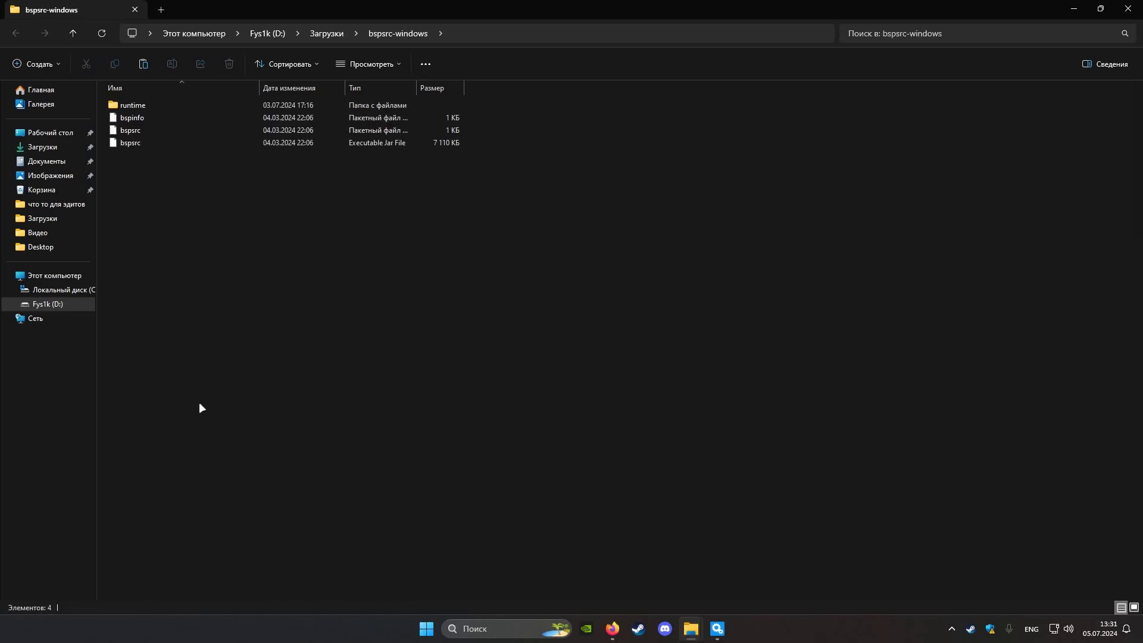
{"action": "right_click", "coordinate": [127, 136]}
{"action": "left_click", "coordinate": [167, 213]}
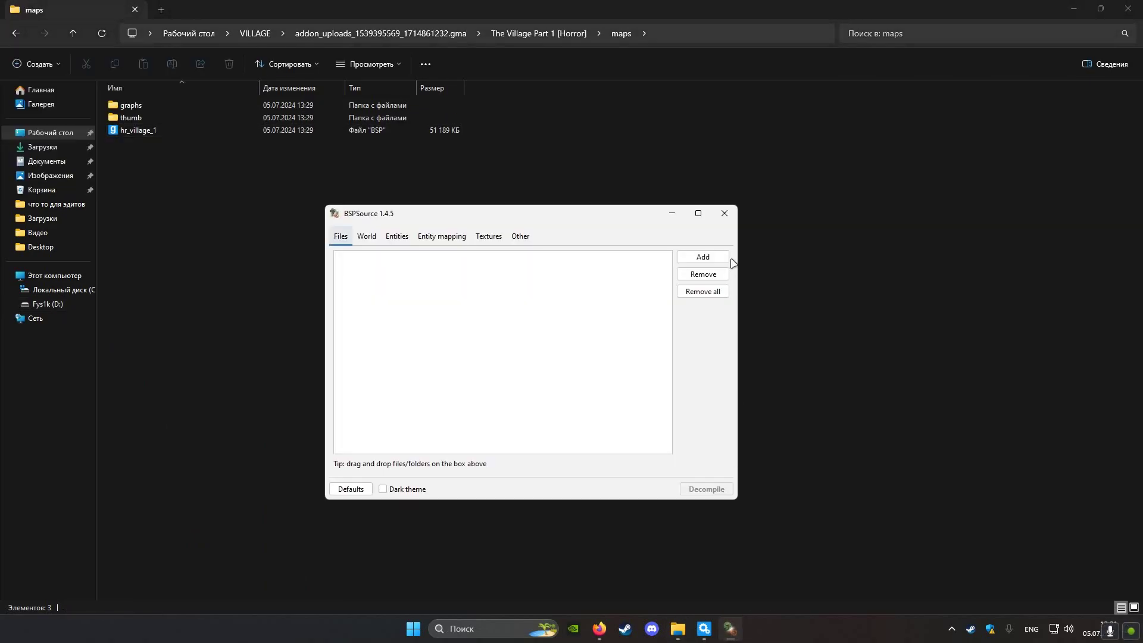
Load hr_village_1.bsp from VILLAGE > The Village Part 1 [Horror] > maps and decompile it to hr_village_1_d.vmf
{"action": "left_click", "coordinate": [706, 257]}
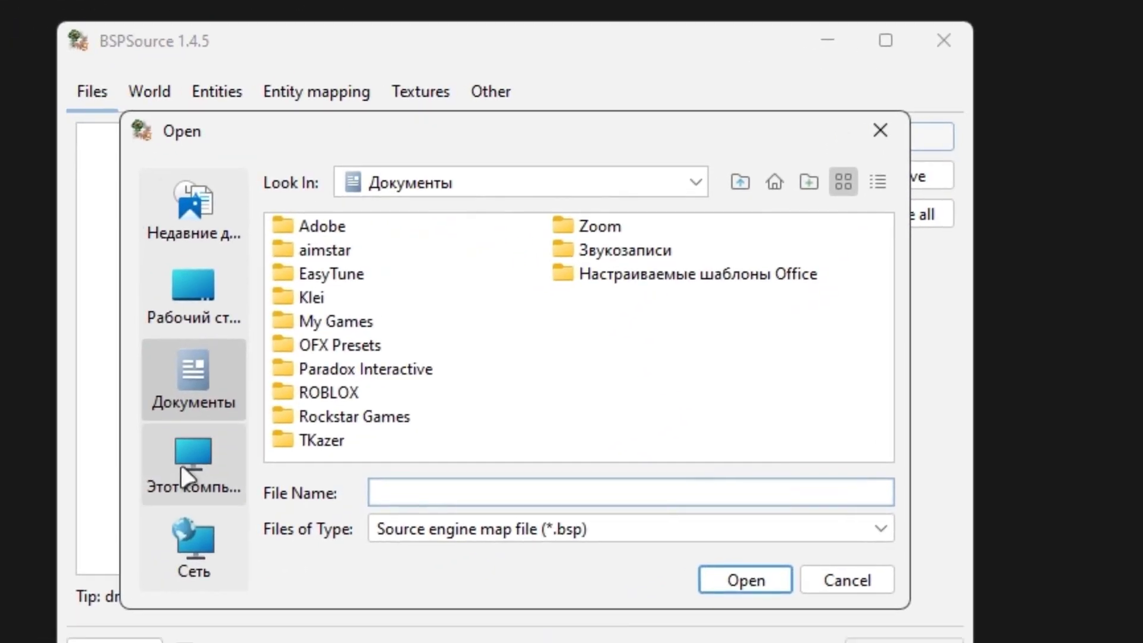
{"action": "left_click", "coordinate": [241, 456]}
{"action": "left_click", "coordinate": [241, 280]}
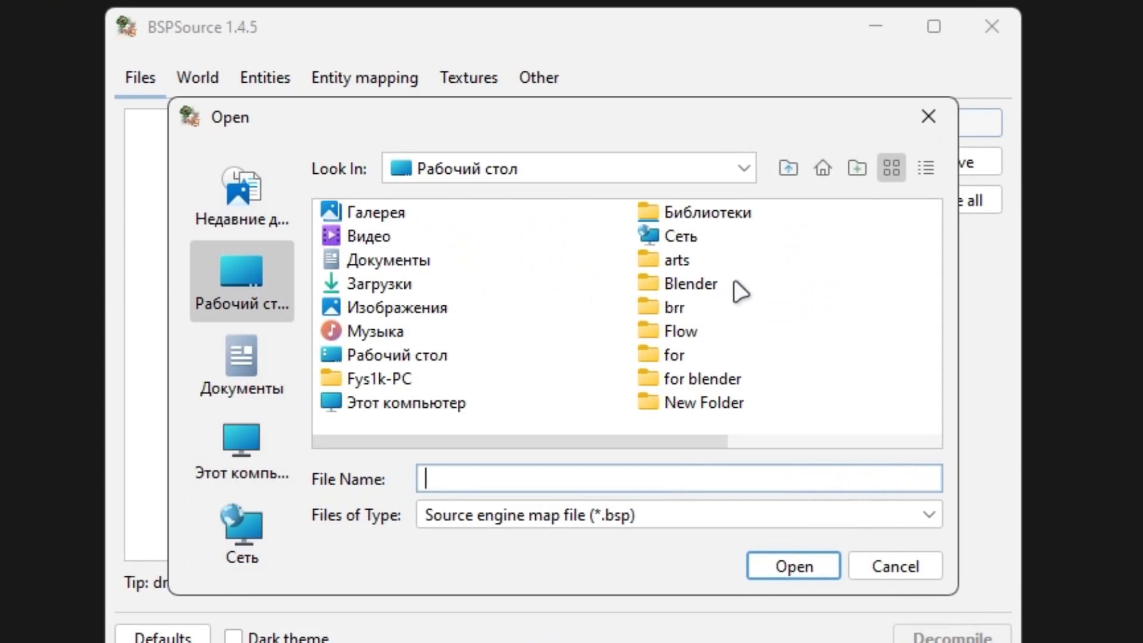
{"action": "scroll", "coordinate": [700, 379], "scroll_direction": "down", "scroll_amount": 3}
{"action": "double_click", "coordinate": [597, 310]}
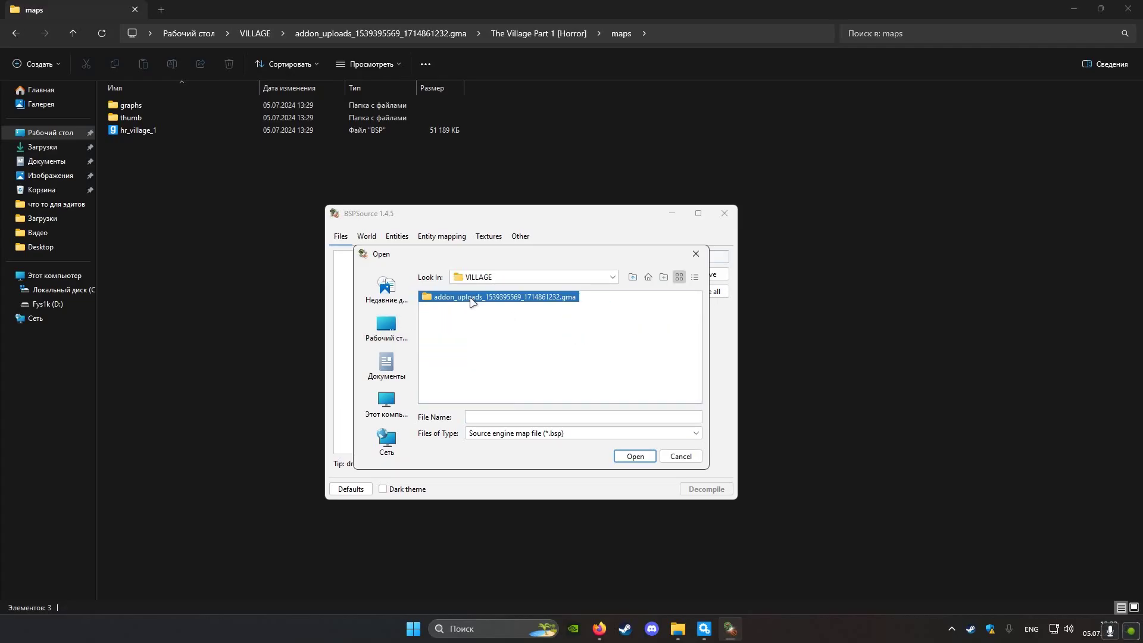
{"action": "double_click", "coordinate": [469, 299]}
{"action": "double_click", "coordinate": [468, 300]}
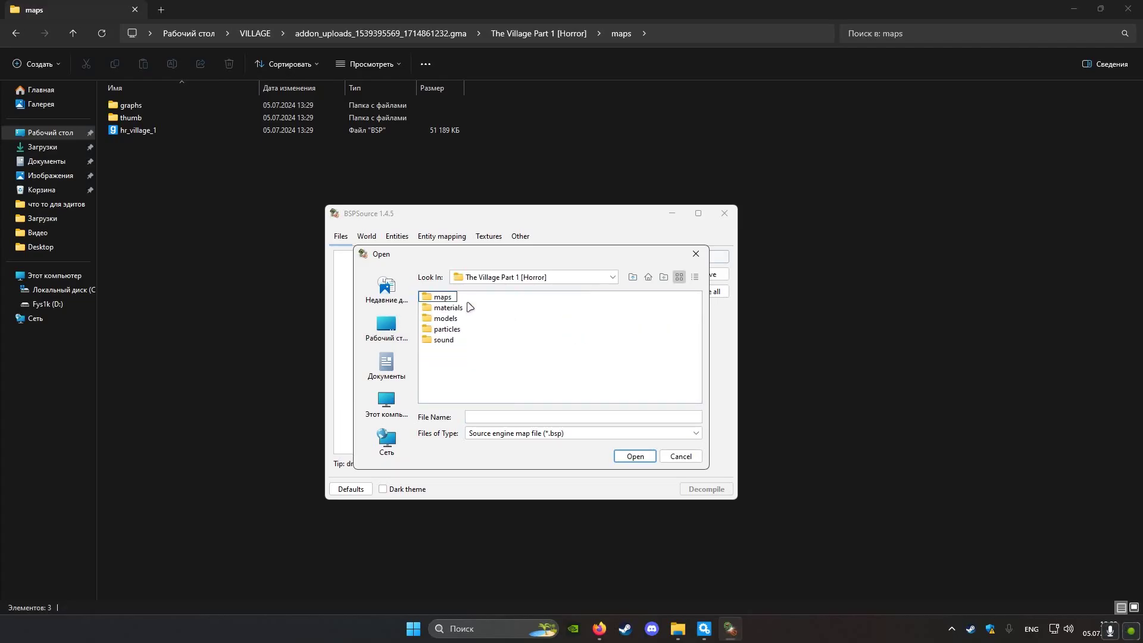
{"action": "double_click", "coordinate": [467, 324]}
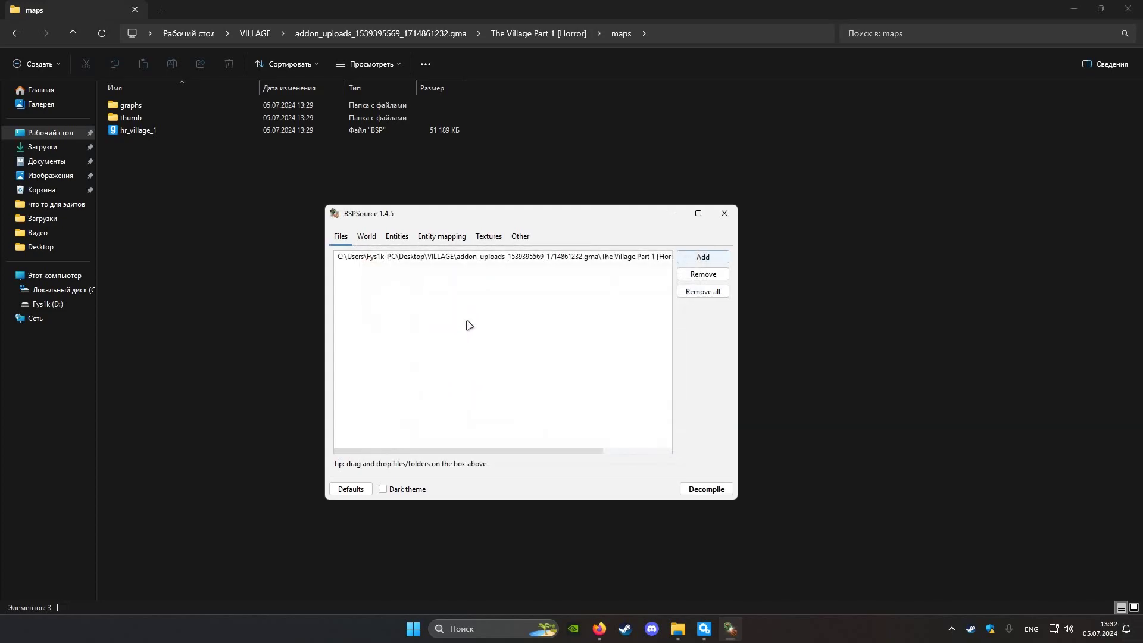
{"action": "left_click", "coordinate": [520, 237]}
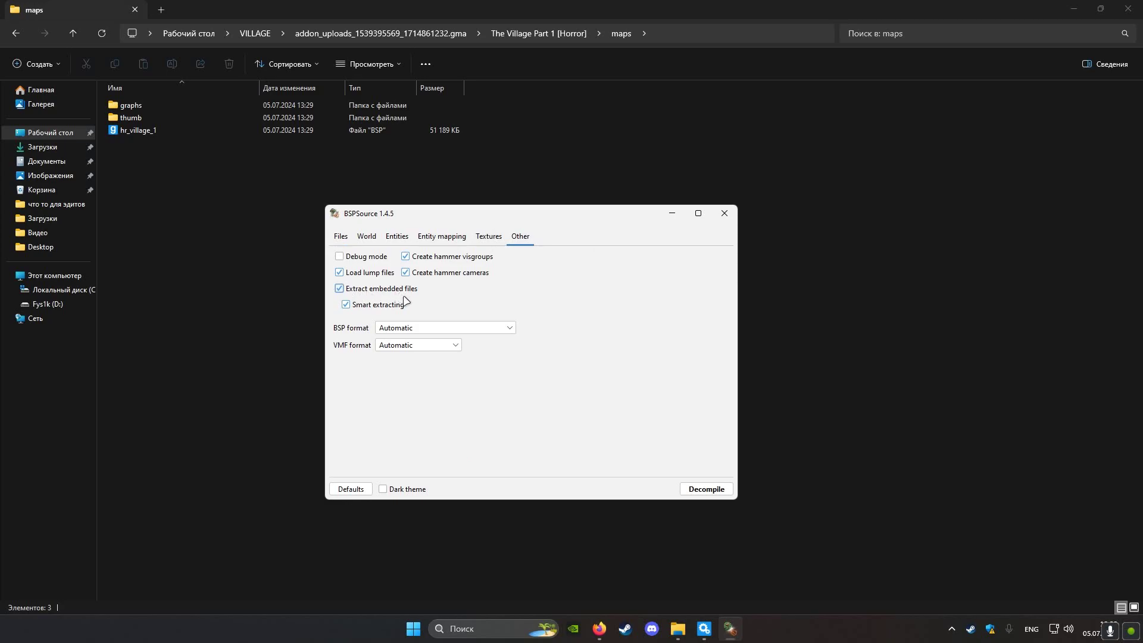
{"action": "left_click", "coordinate": [341, 236]}
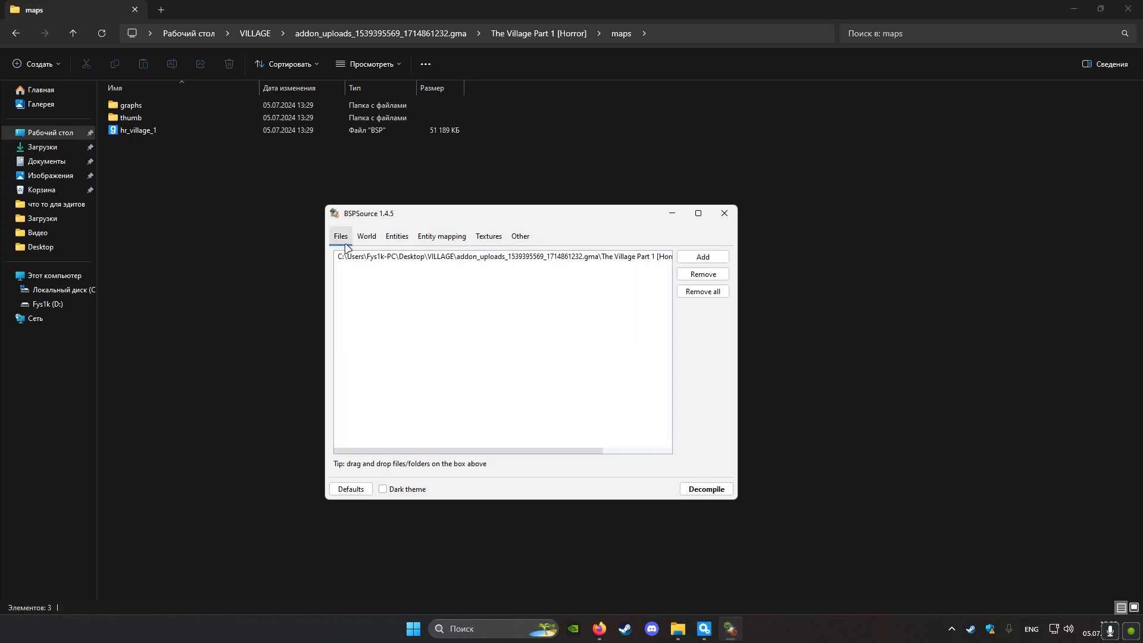
{"action": "left_click", "coordinate": [703, 490]}
Save the decompiled VMF and return to The Village Part 1 [Horror] folder
{"action": "key", "text": "Return"}
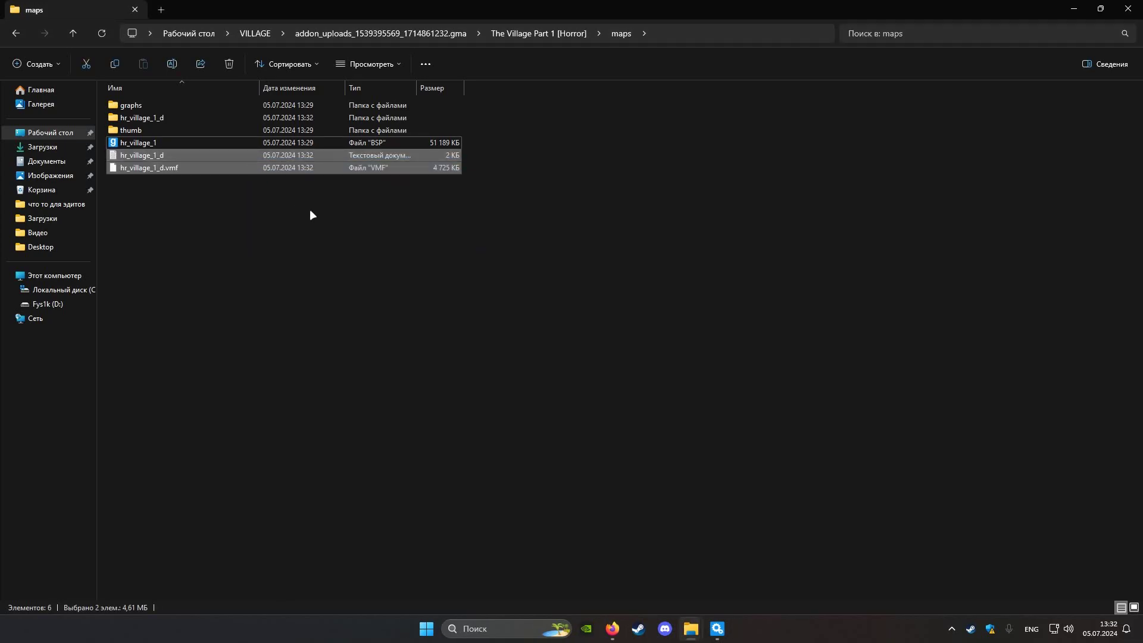
{"action": "left_click_drag", "start_coordinate": [327, 231], "coordinate": [190, 167]}
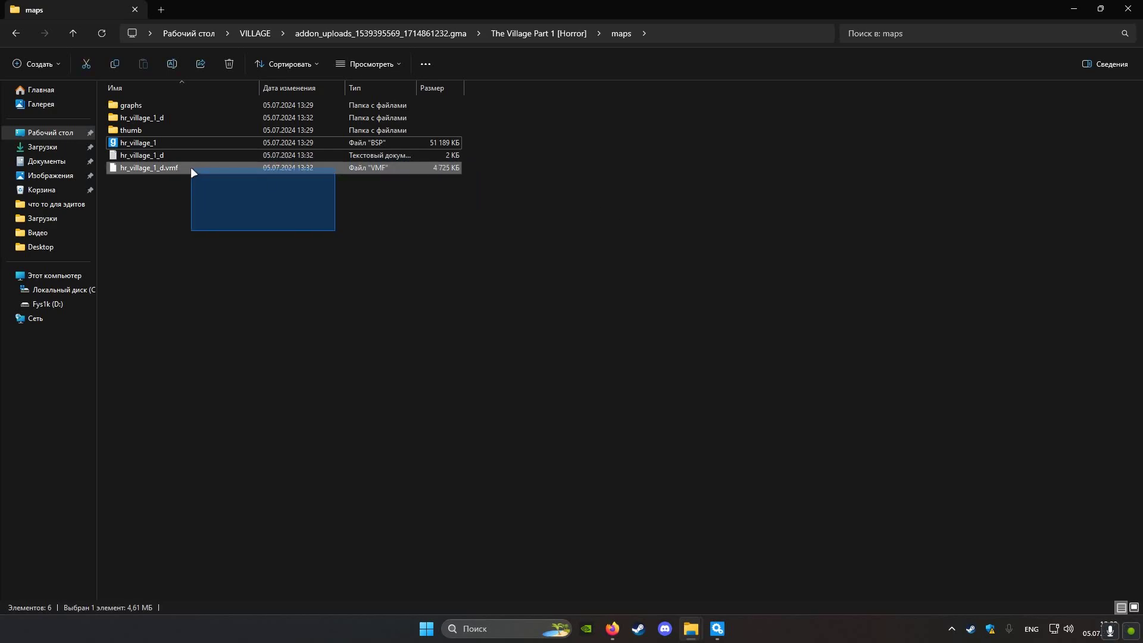
{"action": "left_click", "coordinate": [621, 33]}
{"action": "left_click", "coordinate": [538, 32]}
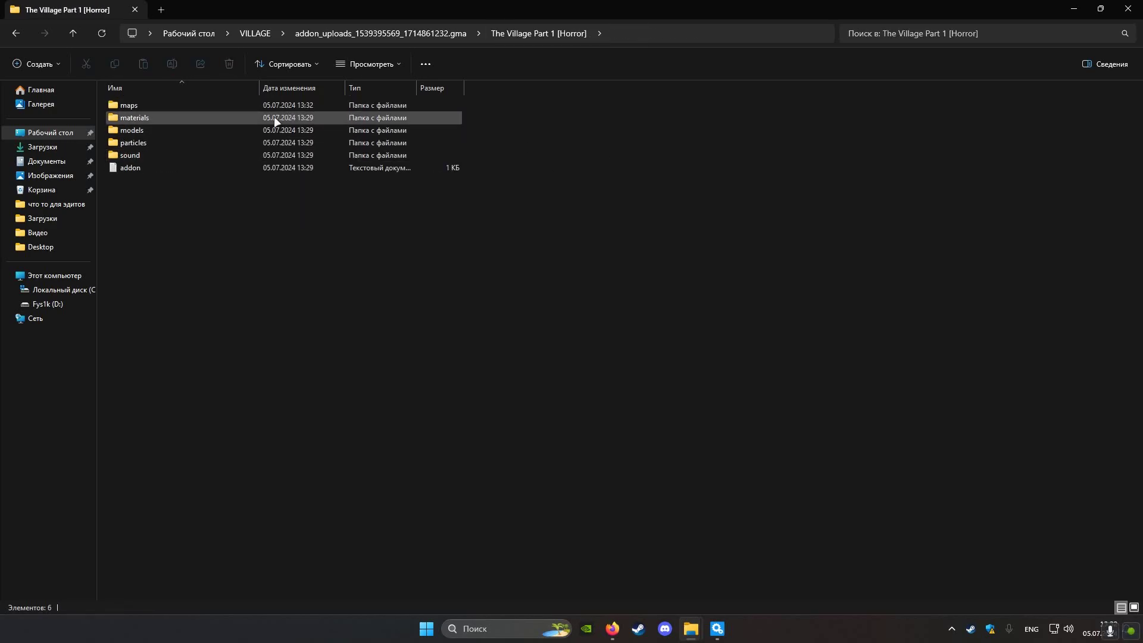
Open maps > hr_village_1_d and check its maps, scripts and materials subfolders
{"action": "double_click", "coordinate": [287, 104]}
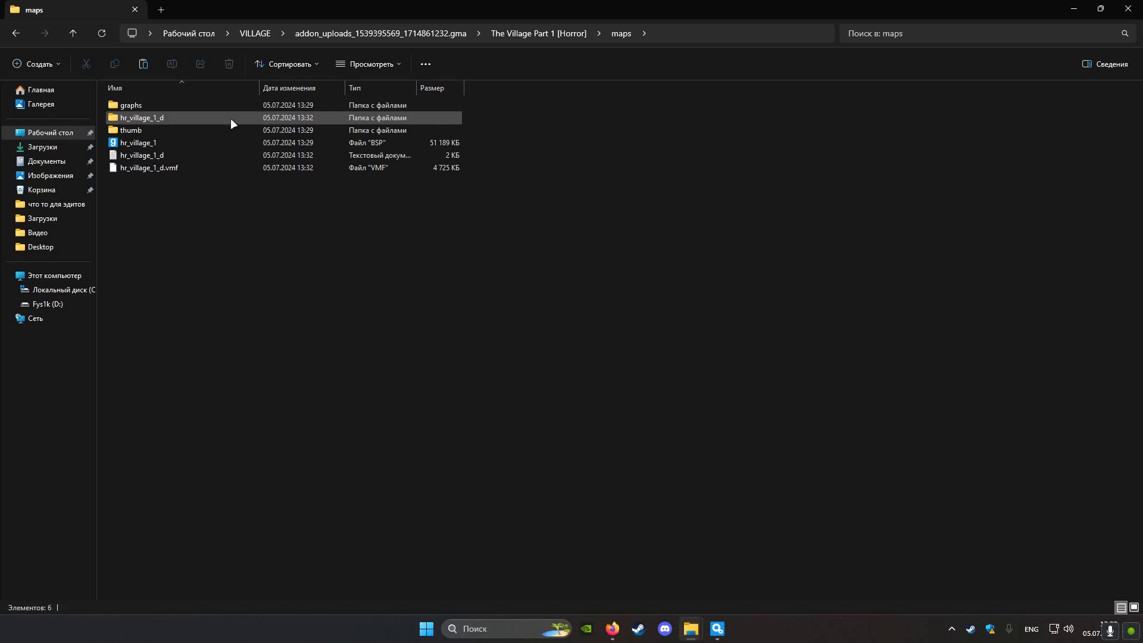
{"action": "double_click", "coordinate": [231, 117]}
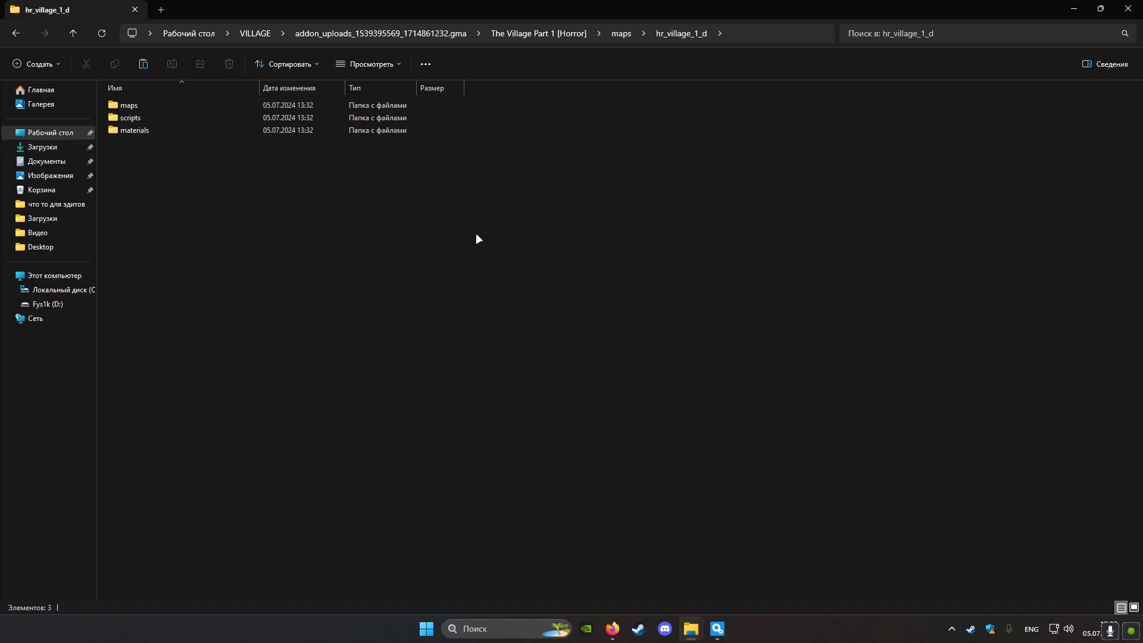
{"action": "left_click_drag", "start_coordinate": [502, 249], "coordinate": [147, 125]}
{"action": "left_click", "coordinate": [258, 226]}
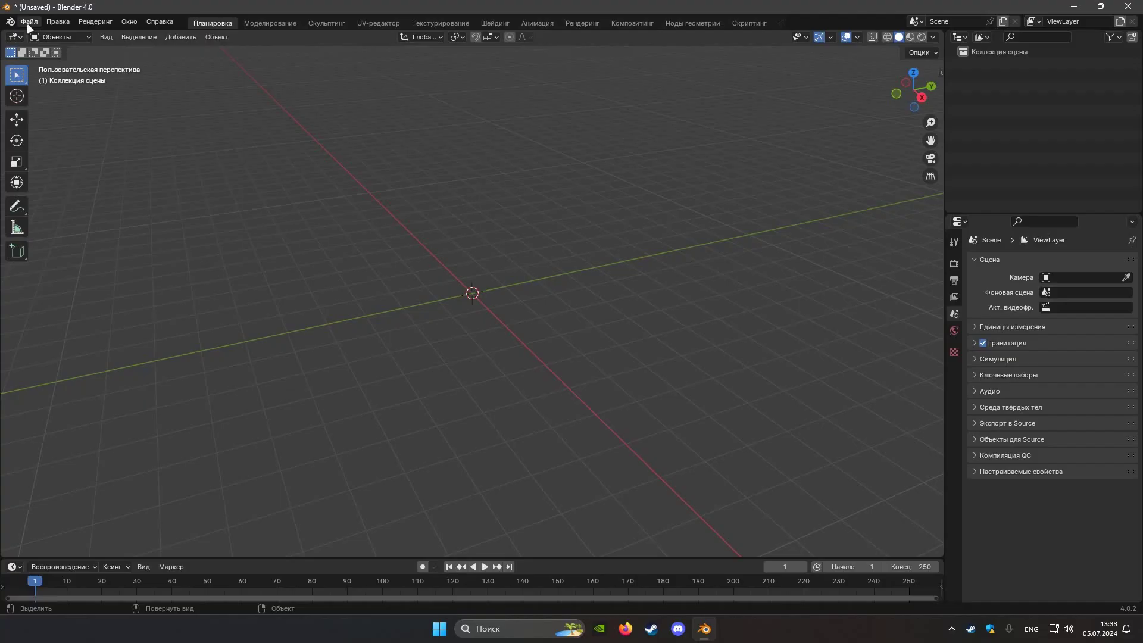
Launch Blender from Steam and start a Plumber Valve Map Format import from the desktop
{"action": "left_click", "coordinate": [26, 22]}
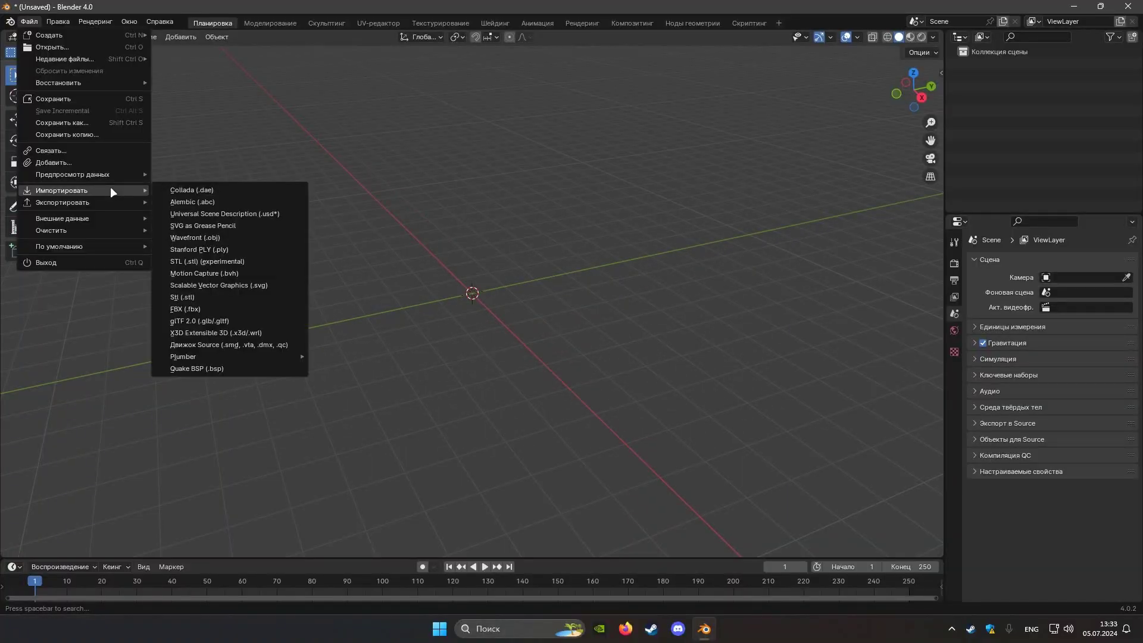
{"action": "mouse_move", "coordinate": [152, 270]}
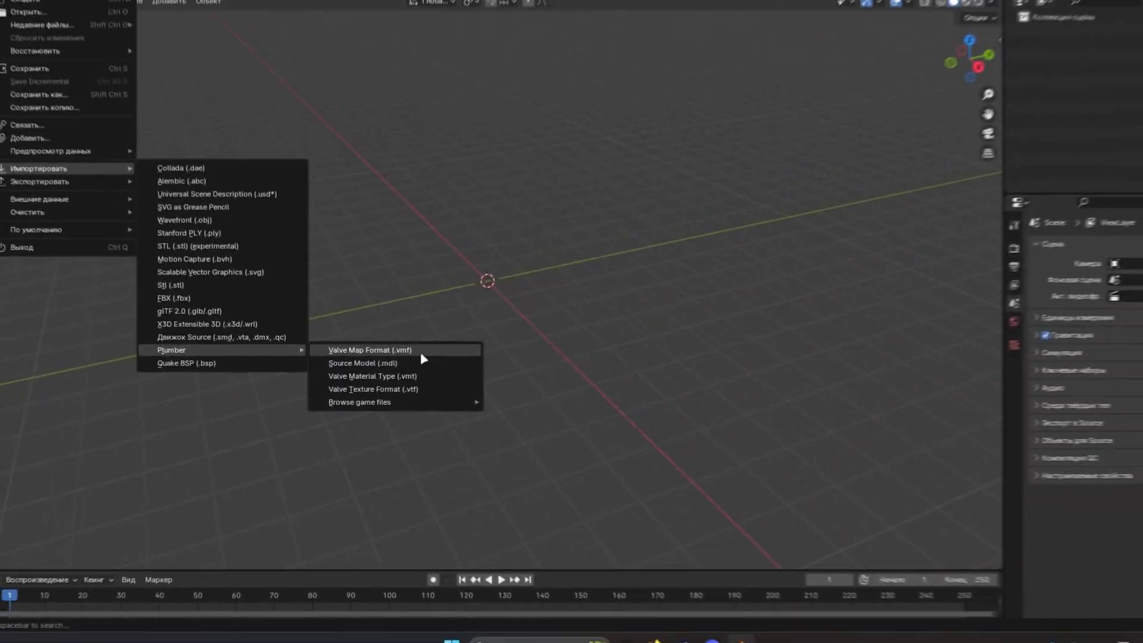
{"action": "left_click", "coordinate": [421, 355]}
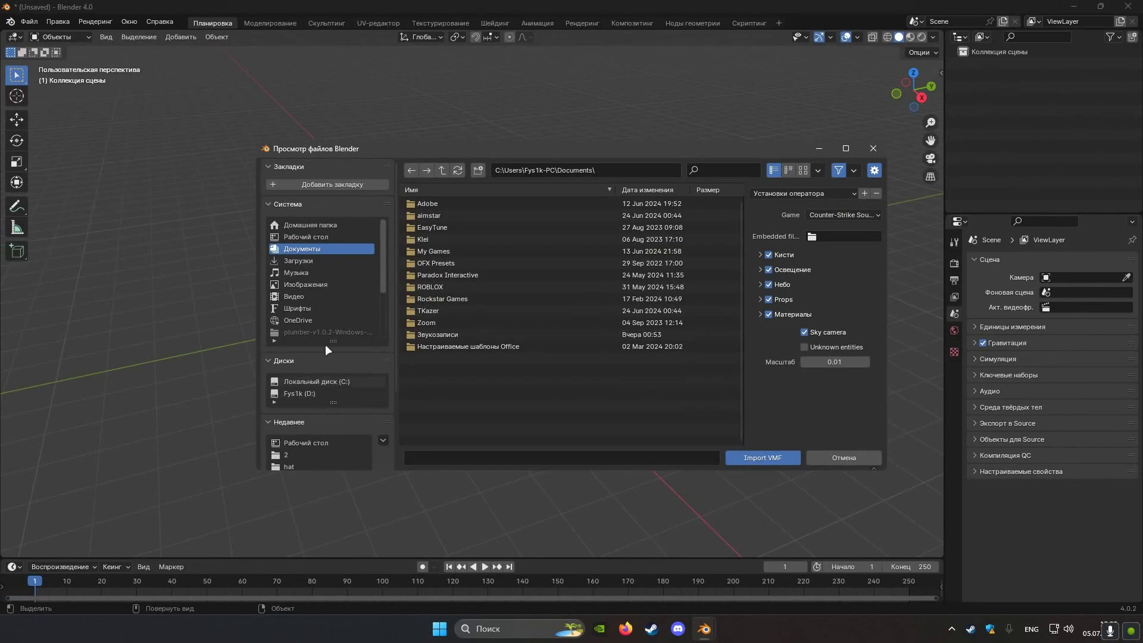
{"action": "left_click", "coordinate": [298, 443]}
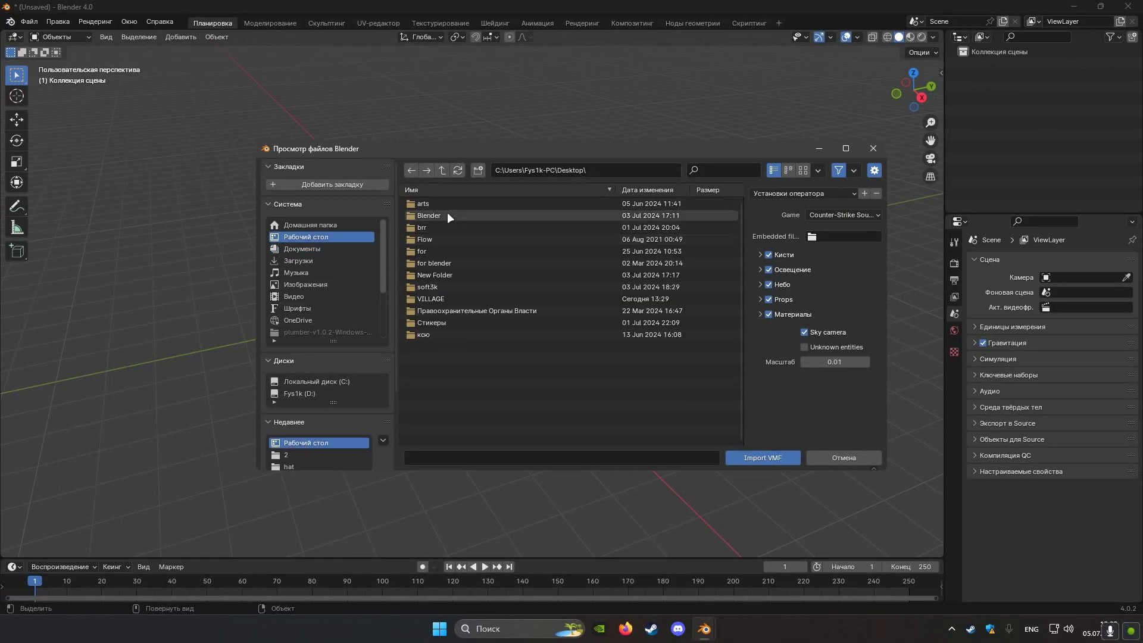
Browse VILLAGE > addon > maps and import hr_village_1_d.vmf
{"action": "double_click", "coordinate": [455, 300]}
{"action": "double_click", "coordinate": [500, 203]}
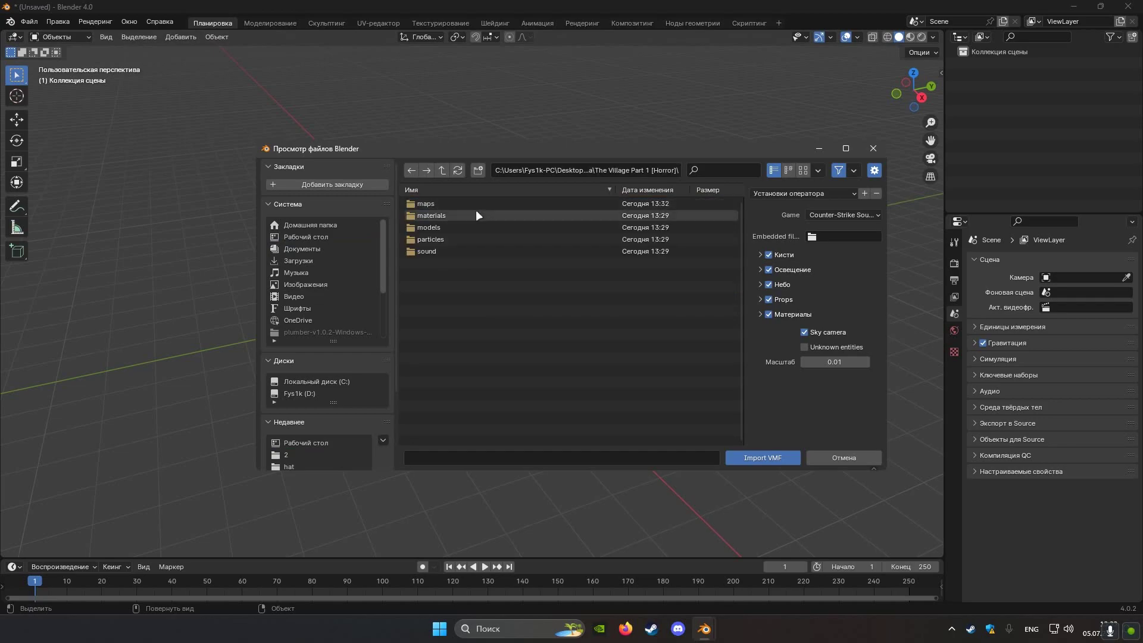
{"action": "double_click", "coordinate": [460, 203]}
{"action": "double_click", "coordinate": [445, 239]}
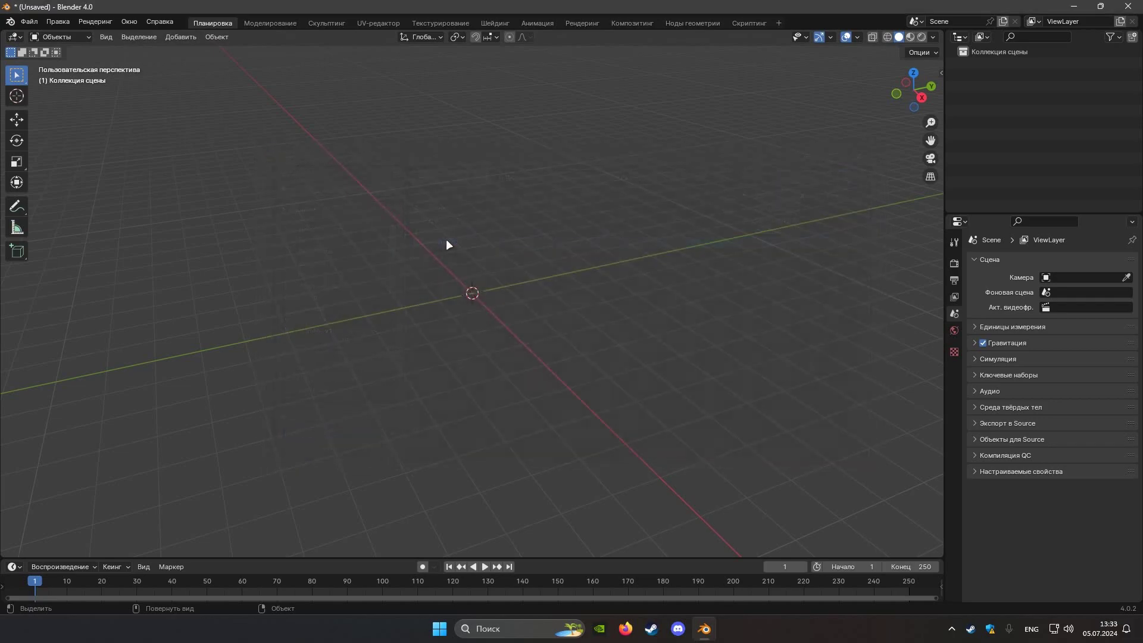
Orbit the imported village, then walk over the rock walls into the dark wooden room
{"action": "scroll", "coordinate": [611, 258], "scroll_direction": "up", "scroll_amount": 3}
{"action": "mouse_move", "coordinate": [610, 256]}
{"action": "middle_mouse_down"}
{"action": "mouse_move", "coordinate": [560, 245]}
{"action": "mouse_move", "coordinate": [632, 247]}
{"action": "middle_mouse_up"}
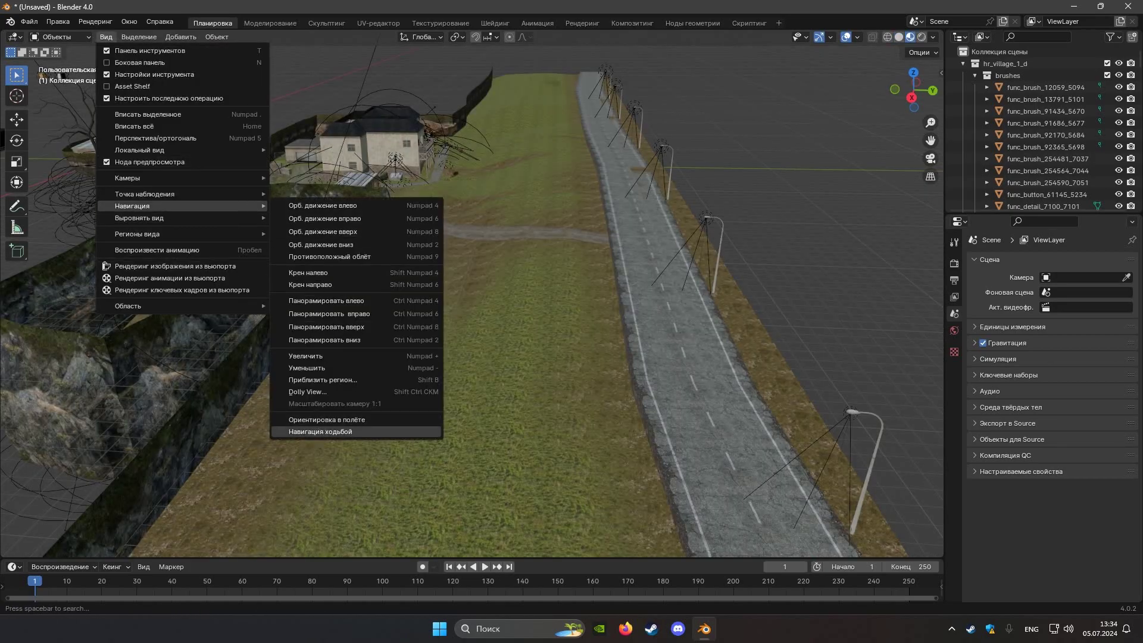
{"action": "left_click", "coordinate": [322, 431]}
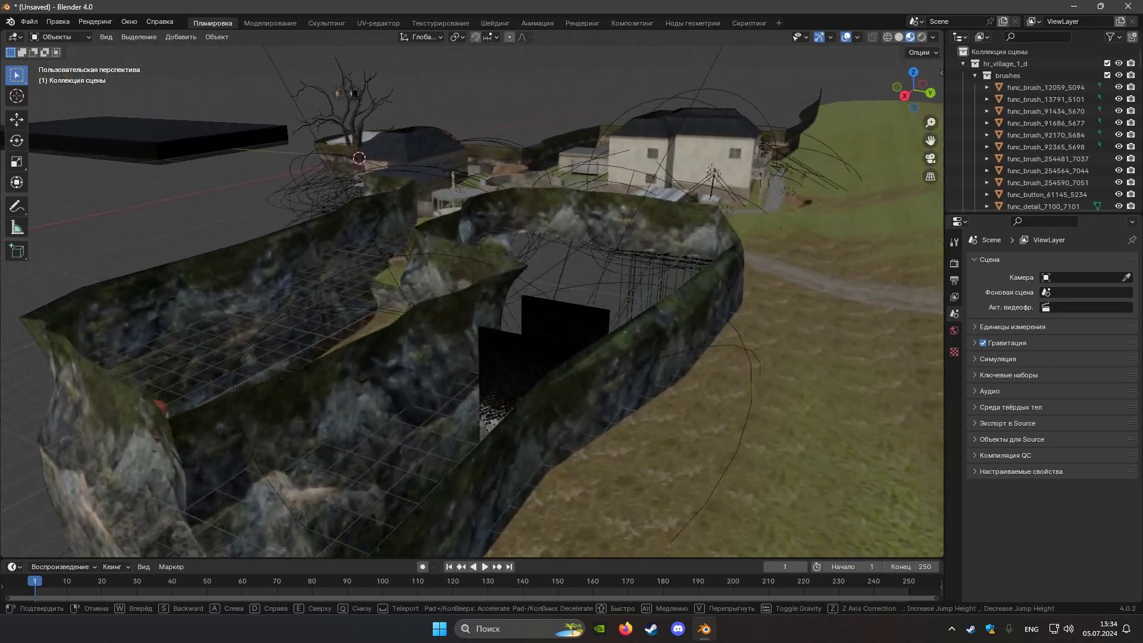
{"action": "key", "text": "w"}
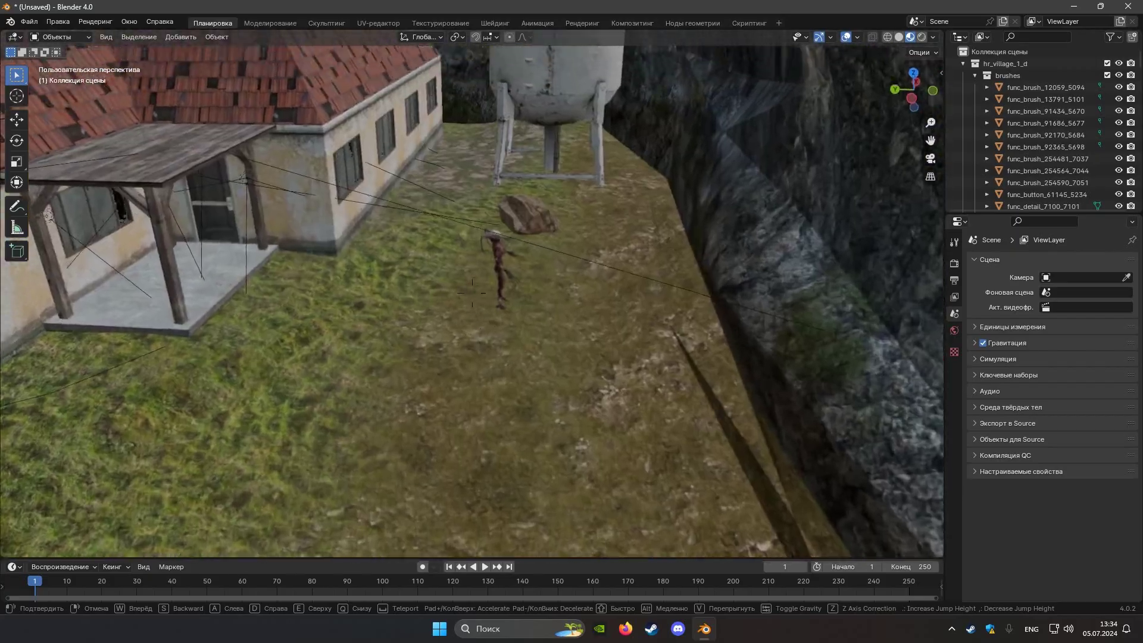
{"action": "key", "text": "w"}
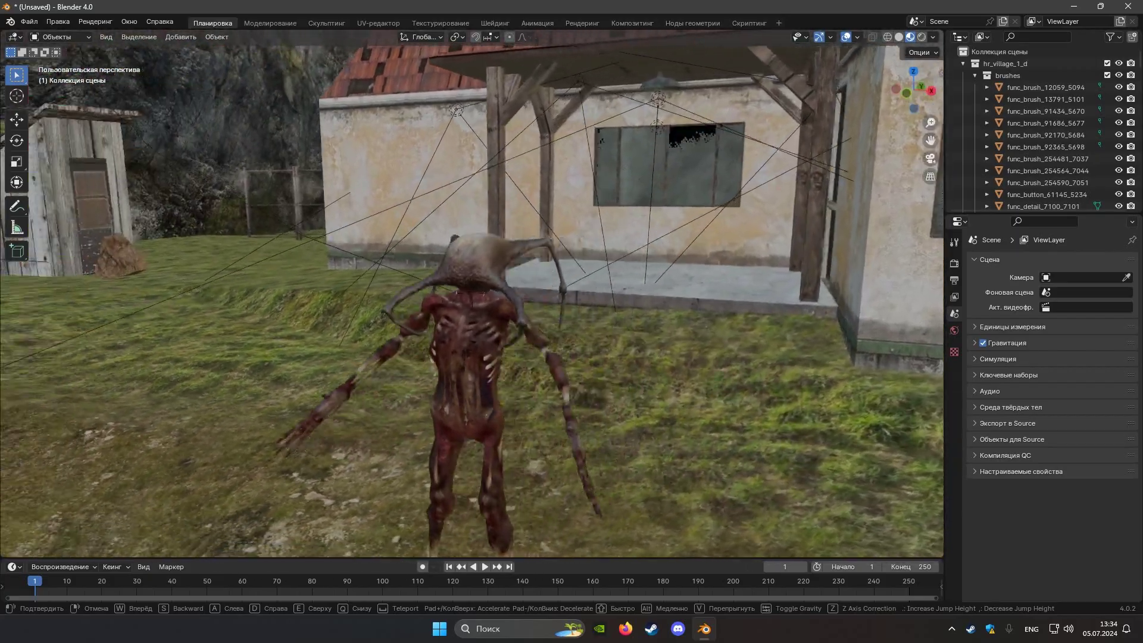
{"action": "key", "text": "w"}
{"action": "left_click", "coordinate": [154, 58]}
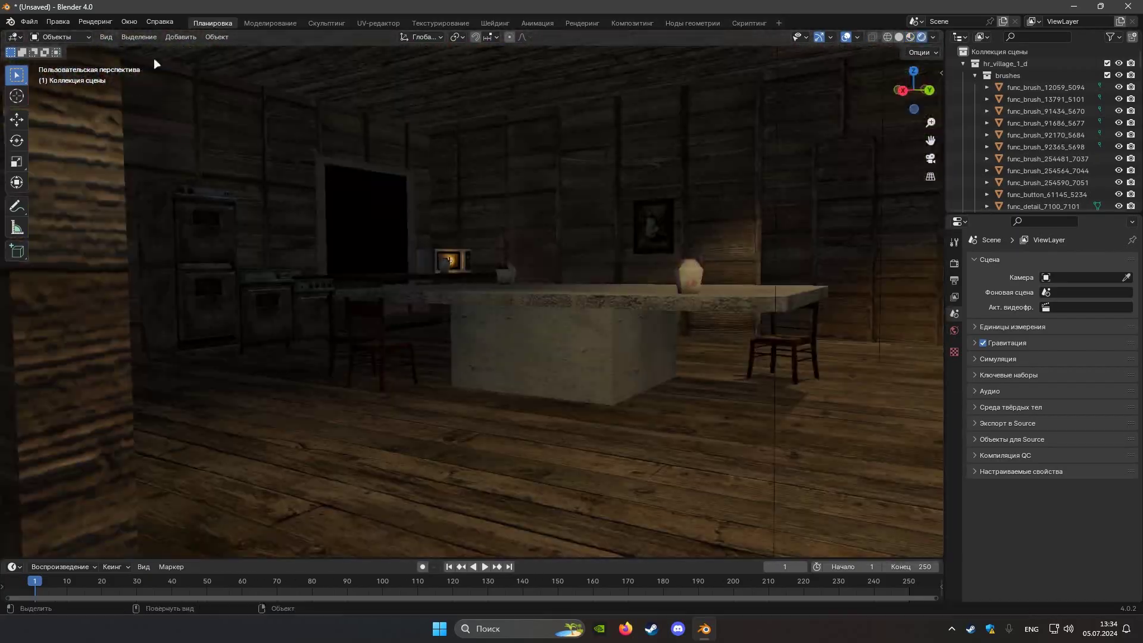
Walk around inside the wooden room, then orbit the map from another angle
{"action": "left_click", "coordinate": [108, 36]}
{"action": "left_click", "coordinate": [312, 430]}
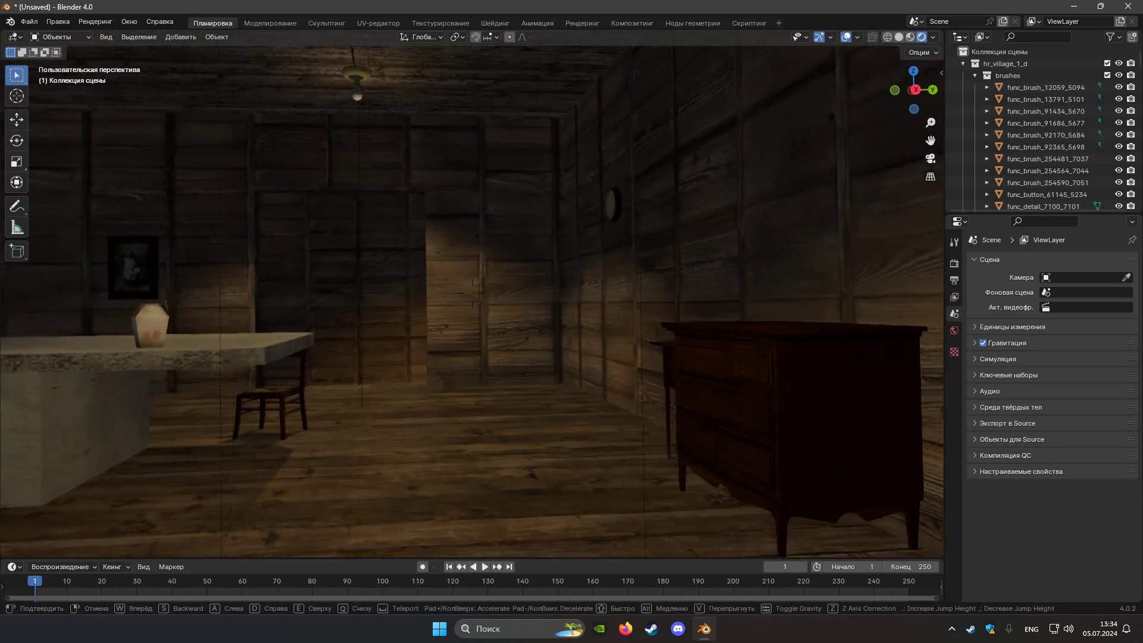
{"action": "key", "text": "w"}
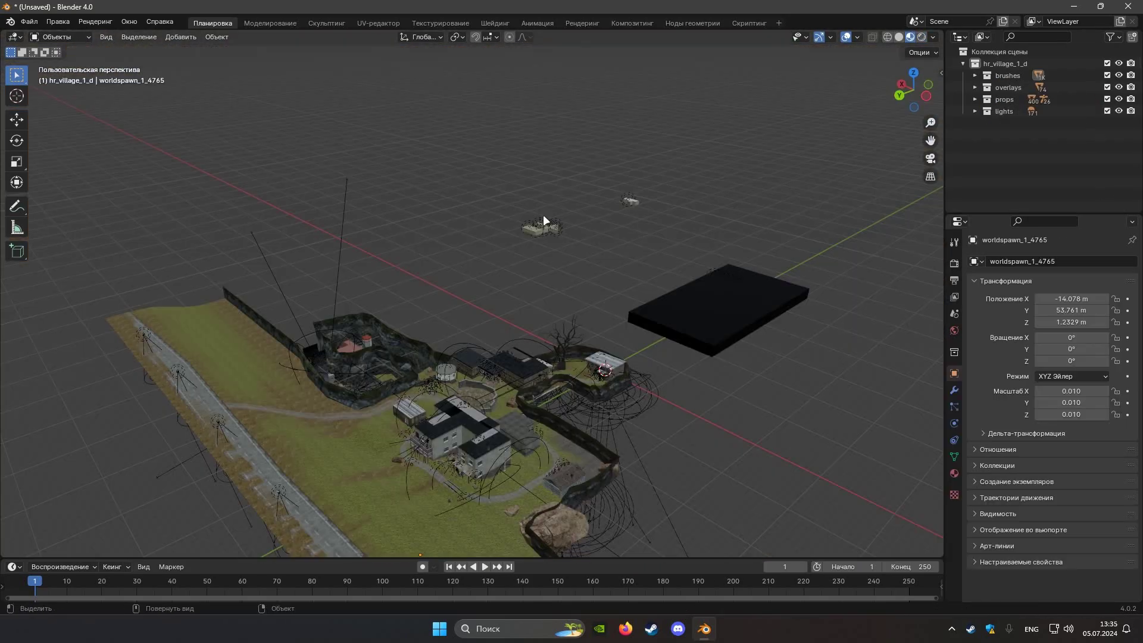
{"action": "mouse_move", "coordinate": [544, 217]}
{"action": "middle_mouse_down"}
{"action": "mouse_move", "coordinate": [265, 343]}
{"action": "mouse_move", "coordinate": [411, 300]}
{"action": "middle_mouse_up"}
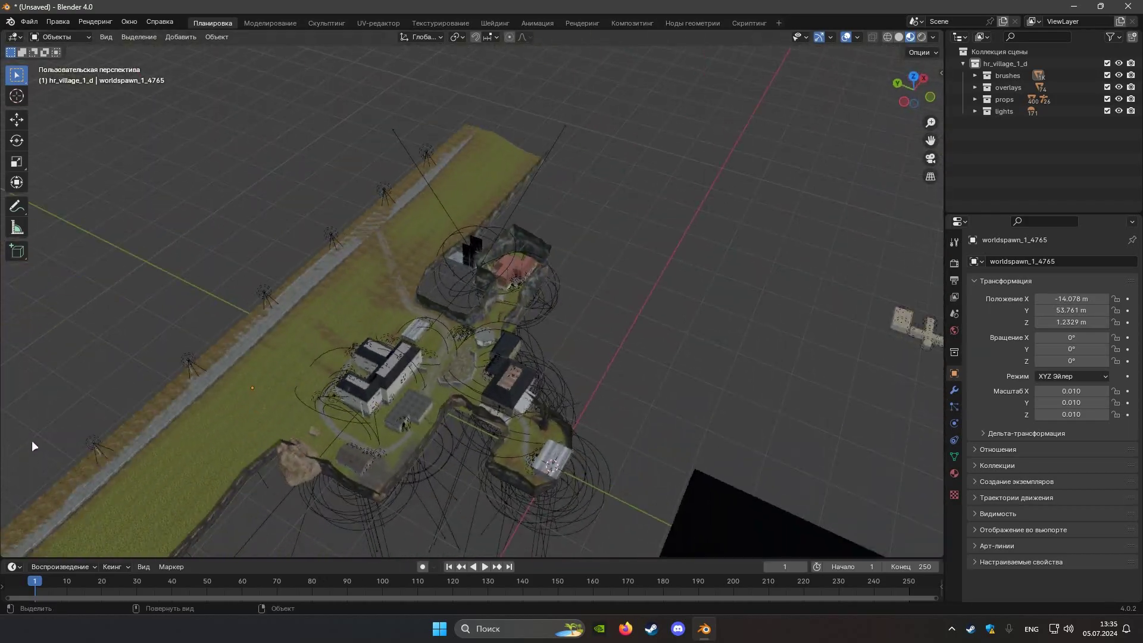